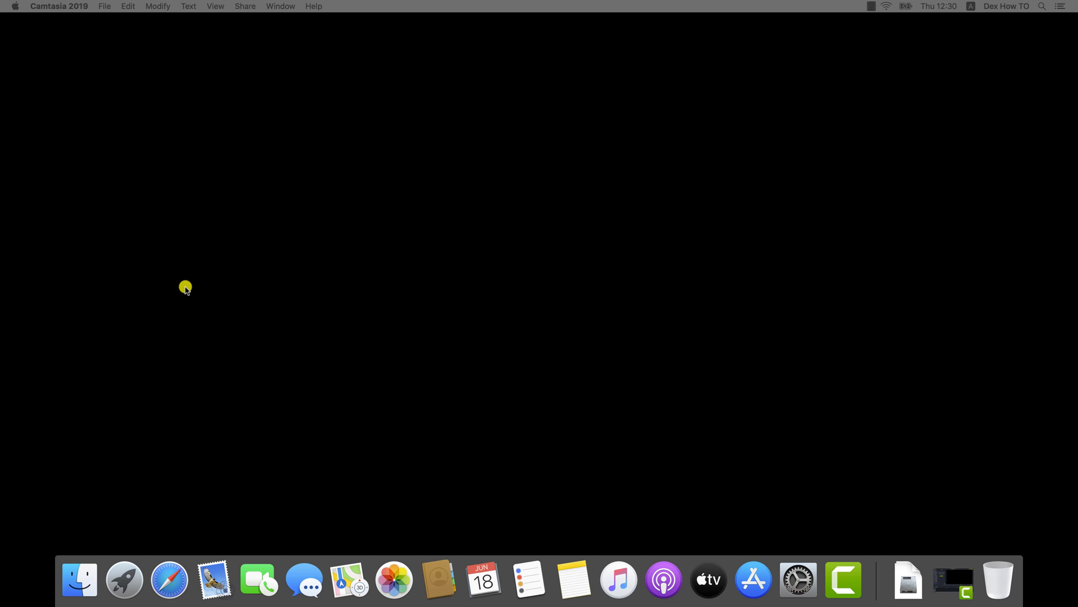
Launch the App Store from the Dock.
click(757, 577)
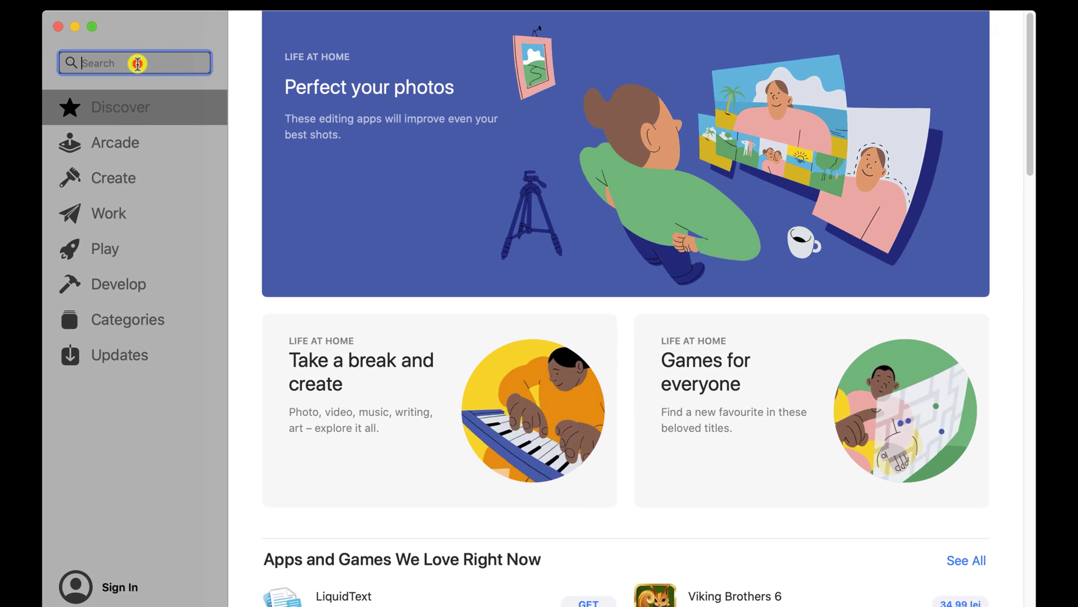
Search the App Store for 'whats app' and choose GET on WhatsApp Desktop.
click(271, 83)
text(wg)
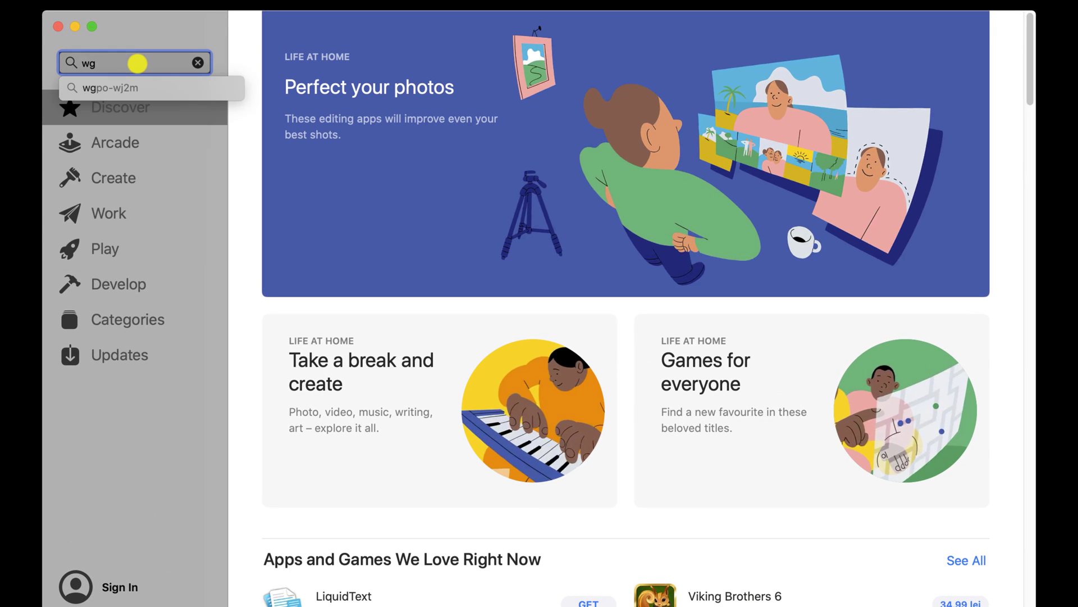
key(BackSpace)
text(hatssapp)
key(BackSpace)
key(BackSpace)
key(BackSpace)
key(BackSpace)
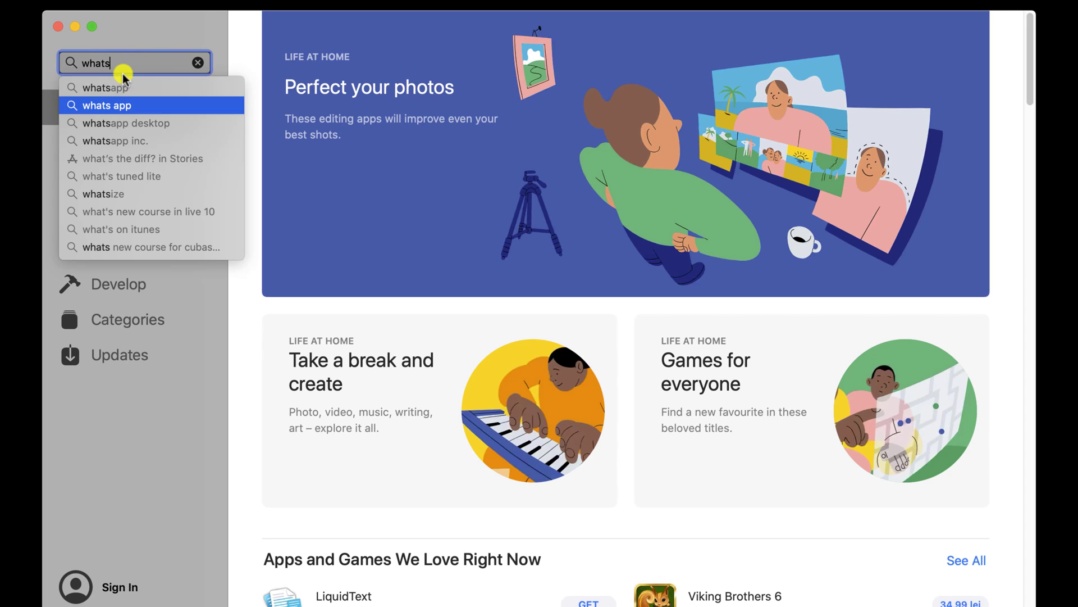
click(124, 103)
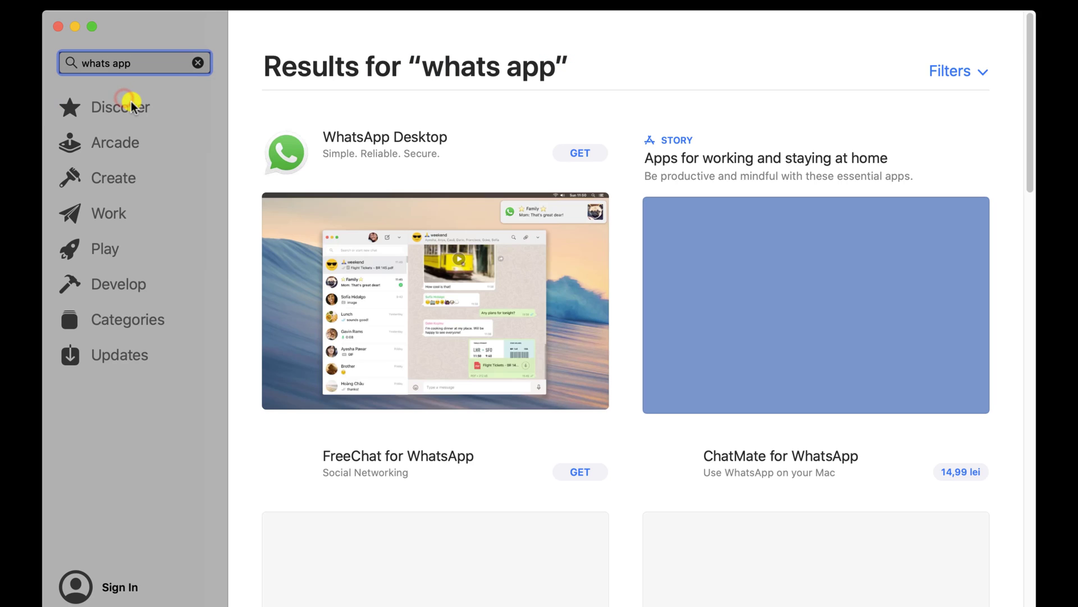
click(576, 157)
Install WhatsApp Desktop after signing in with the Apple ID password, launch it, and close the App Store.
click(578, 159)
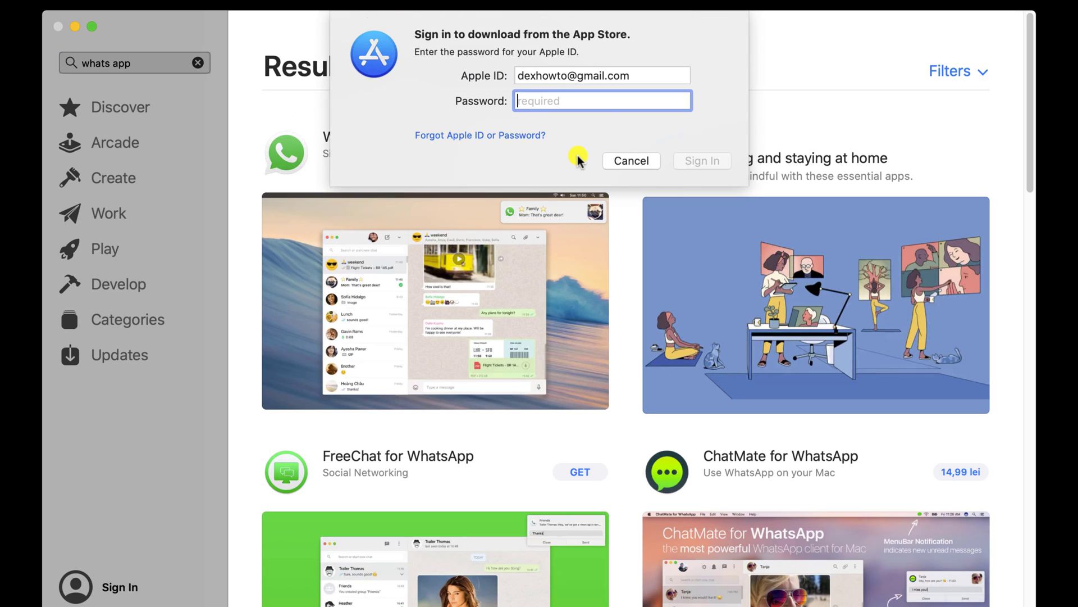
text(•••••••••••••)
click(702, 160)
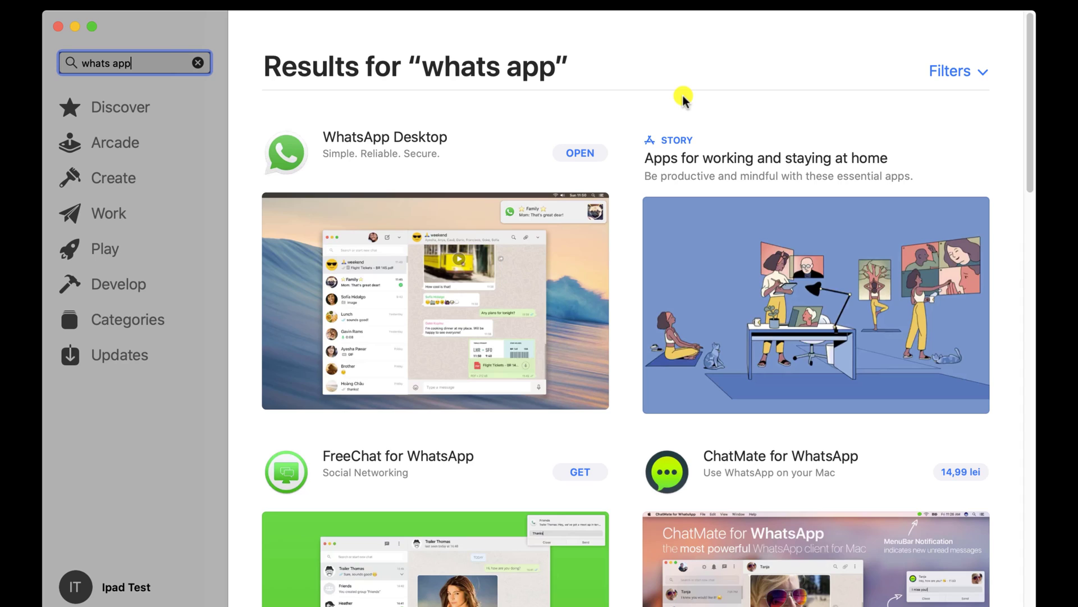
click(587, 154)
click(59, 29)
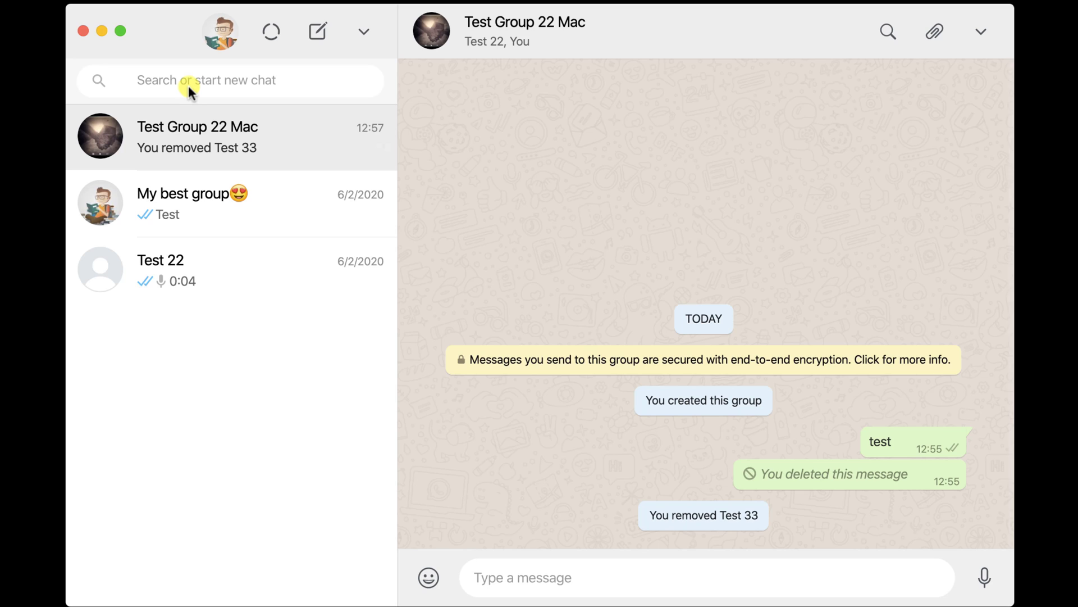
Open your own profile from the avatar atop the chat list.
click(212, 37)
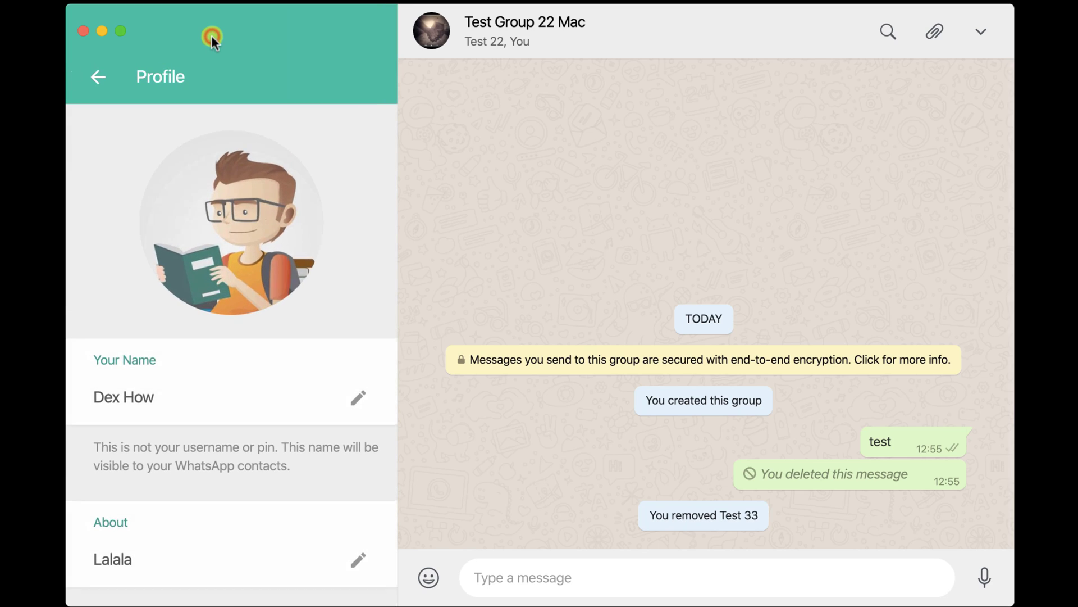
mouse_move(236, 224)
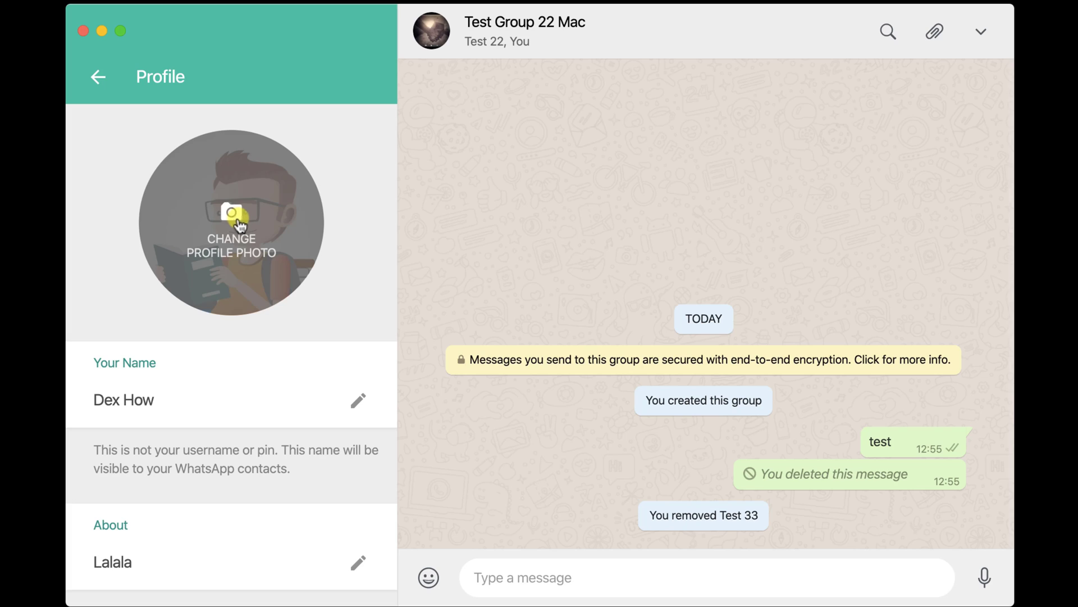
click(236, 223)
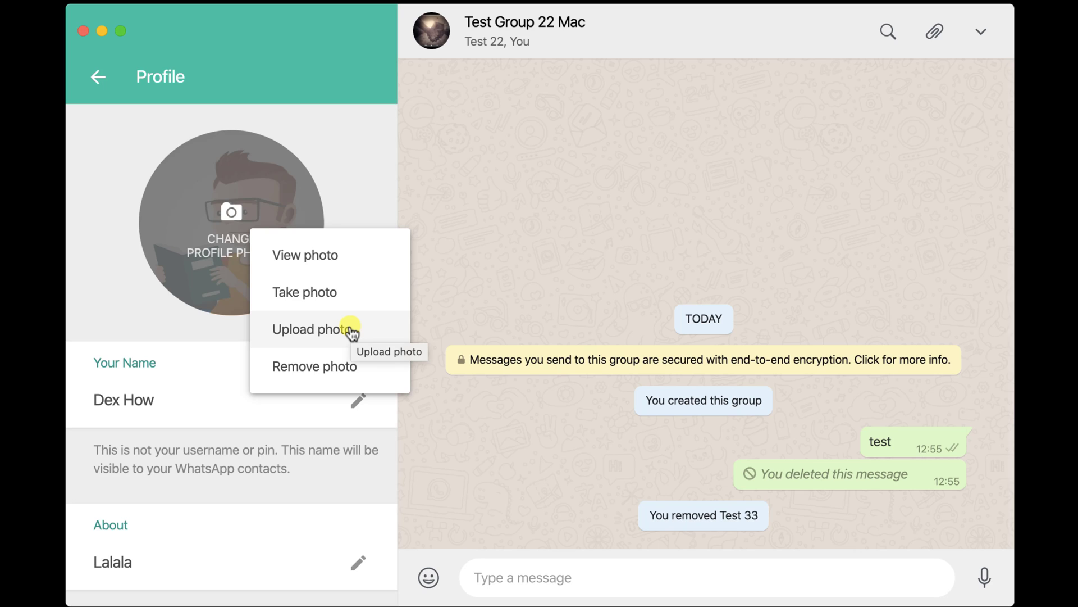
click(352, 331)
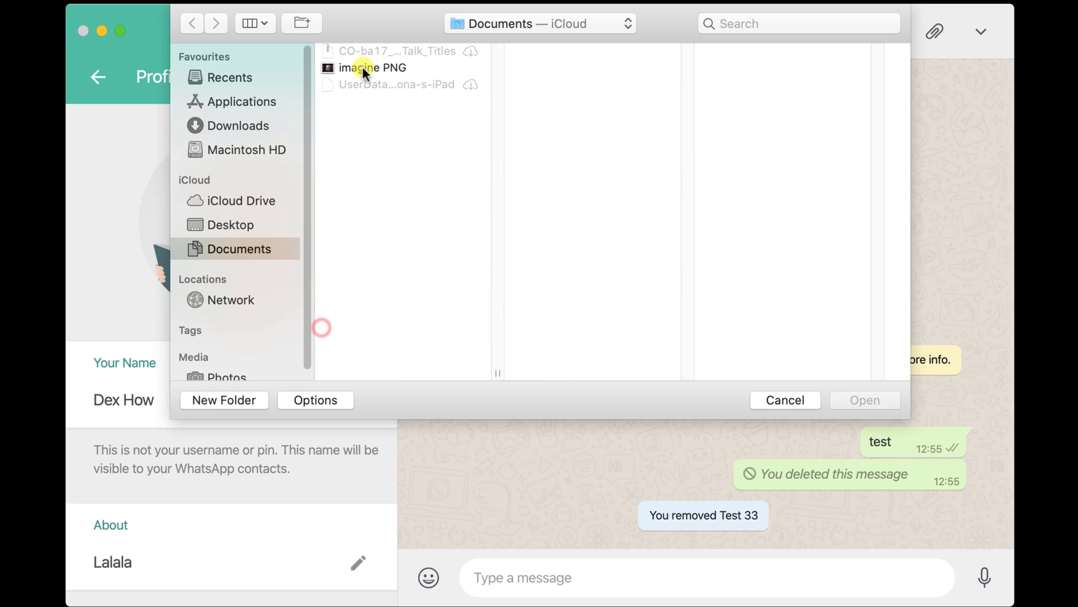
click(363, 66)
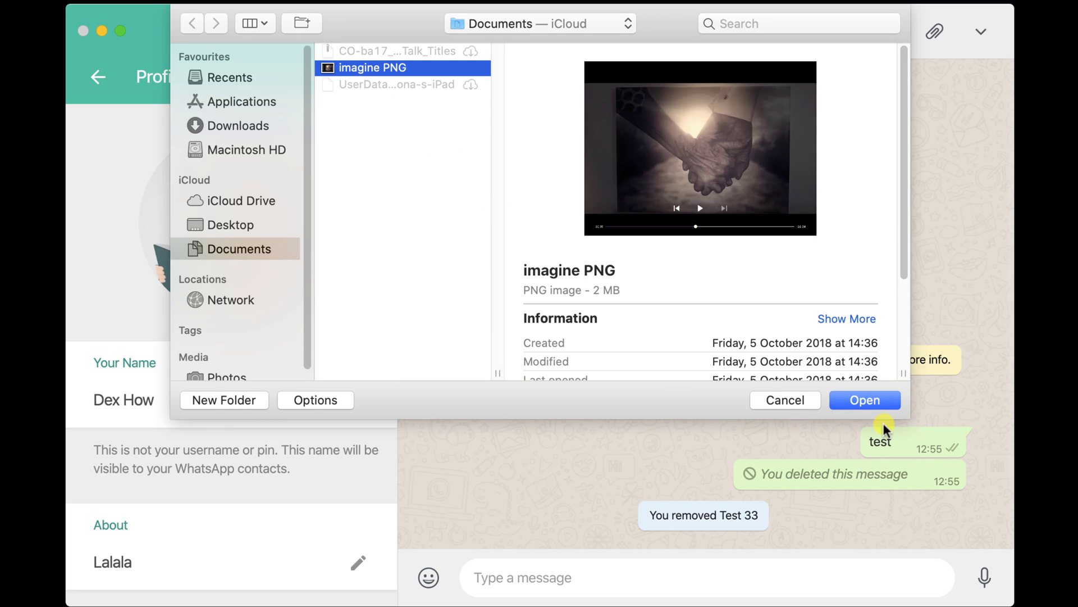
click(784, 401)
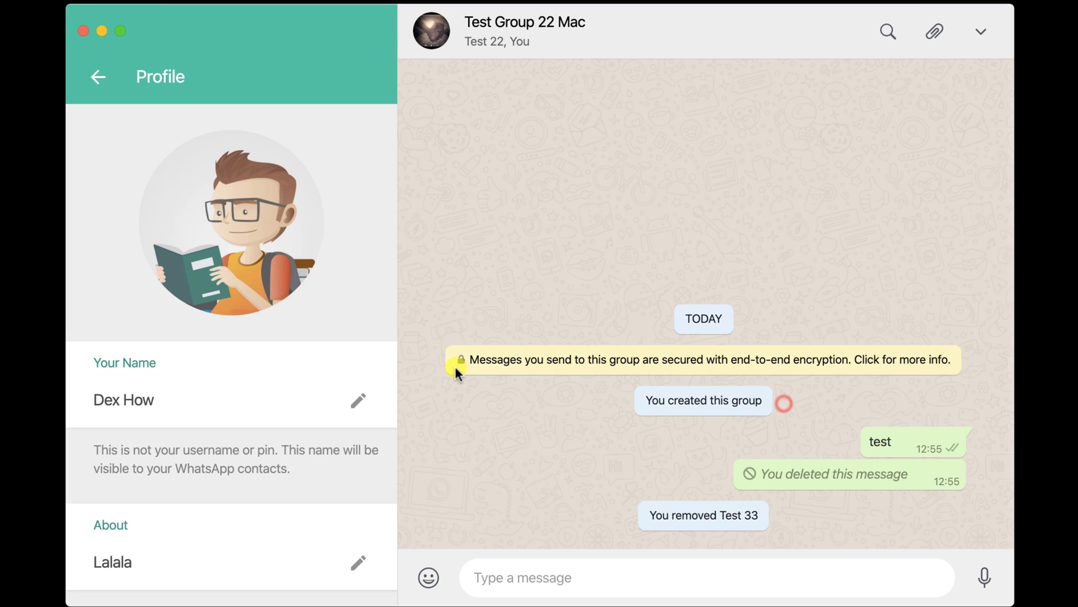
Append '2' to the display name and change About to Lalala2, then return to the chat list.
click(355, 404)
text(2)
click(357, 401)
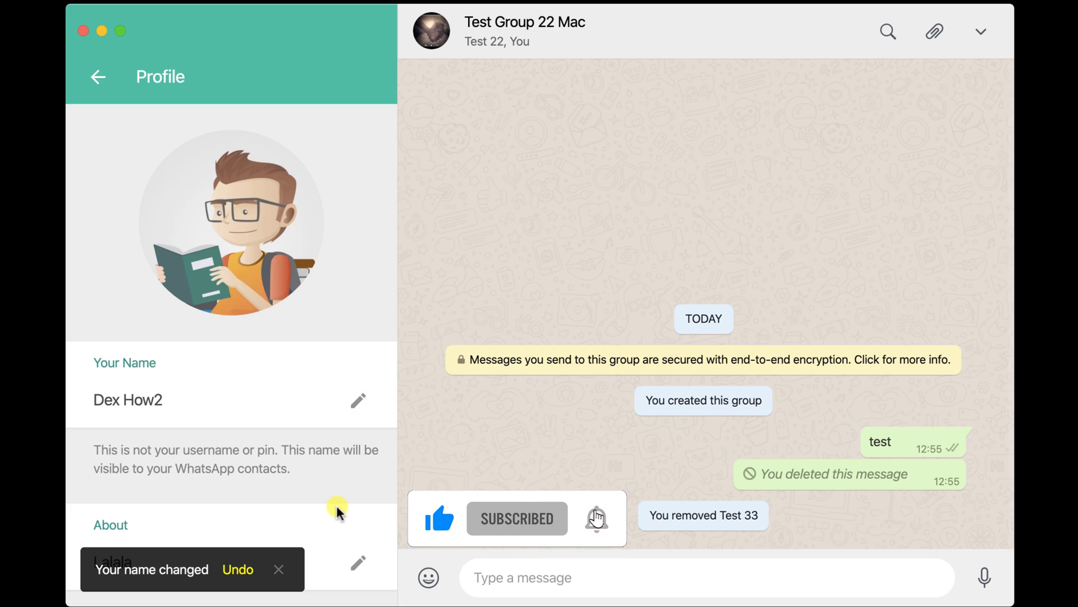
click(358, 563)
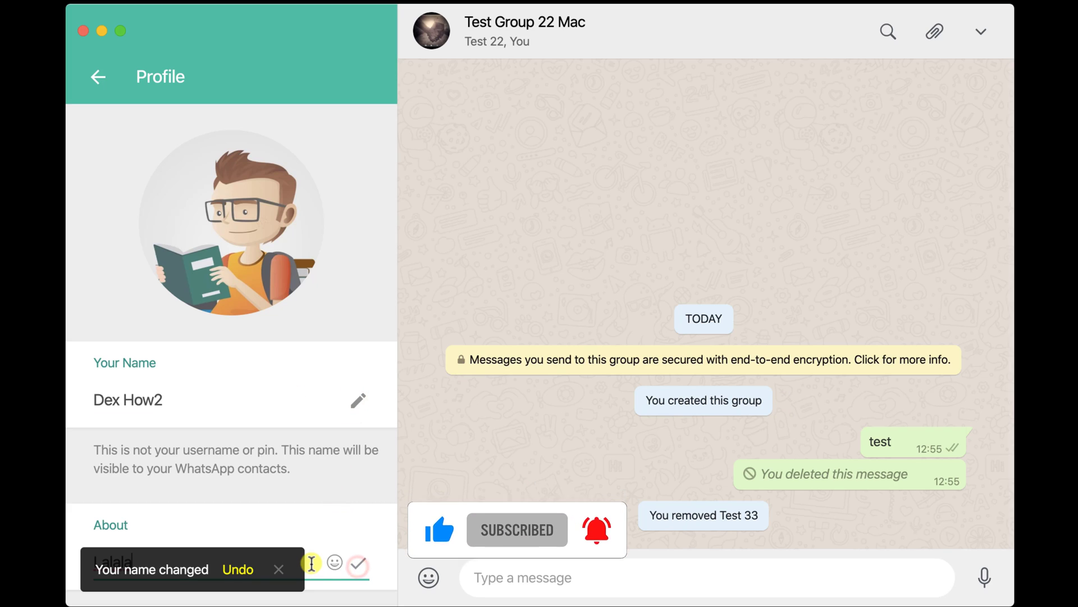
text(2)
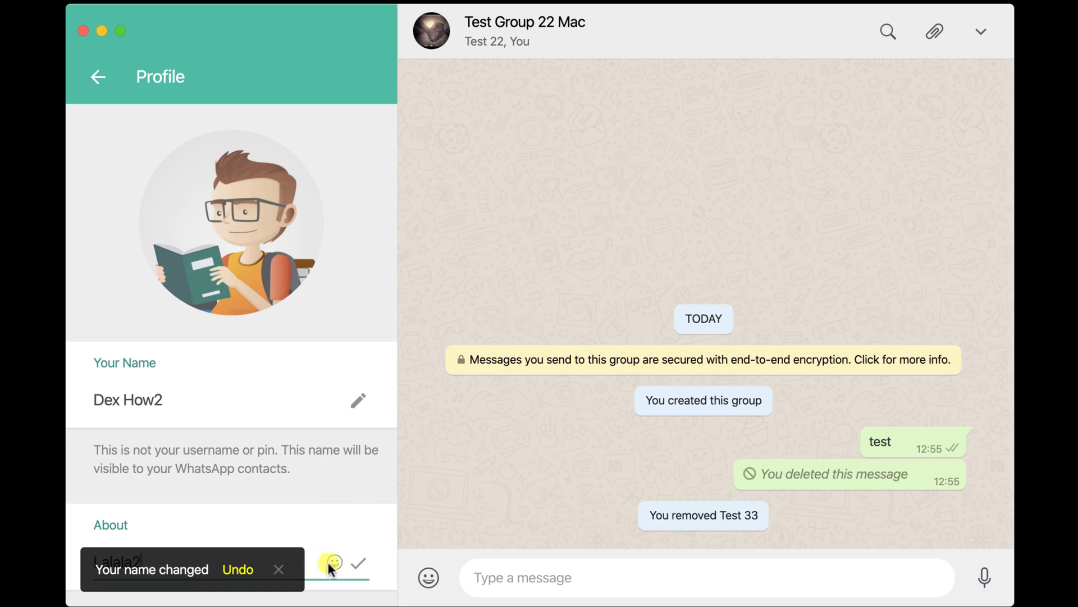
click(358, 563)
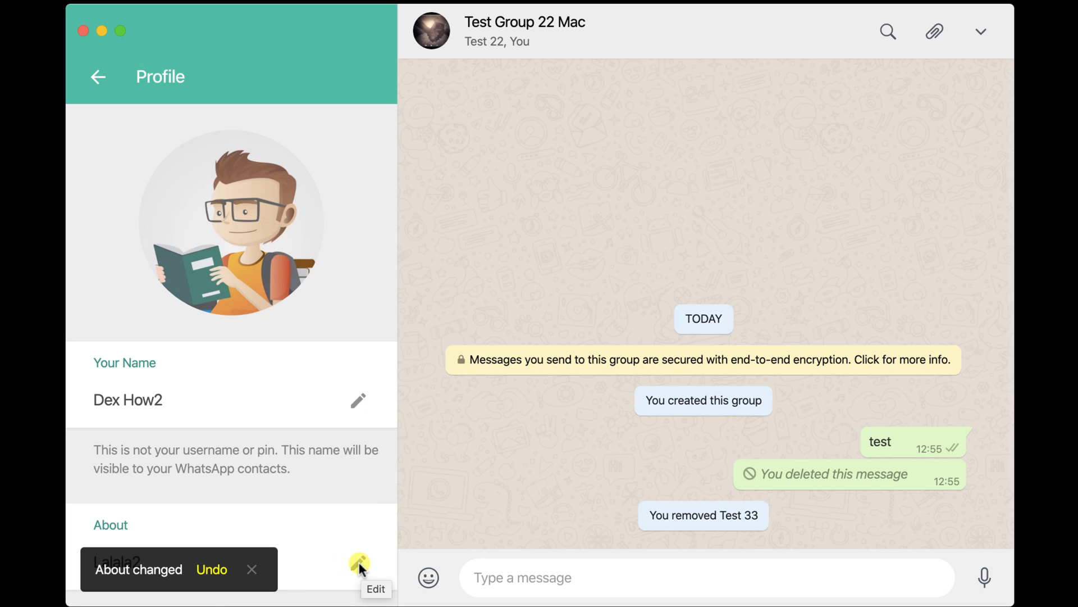
click(100, 81)
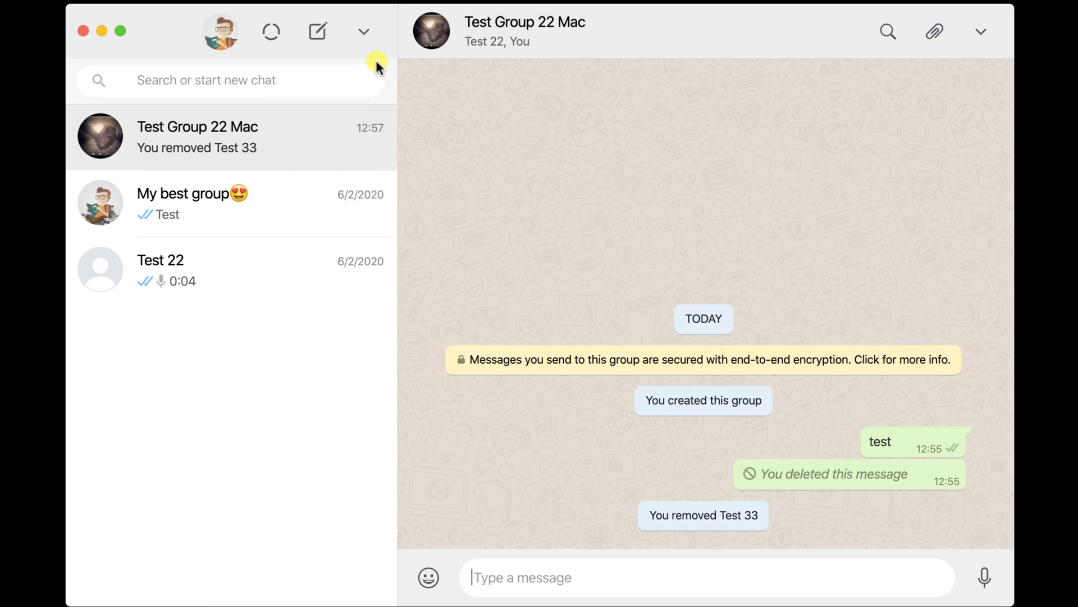
click(363, 34)
Set the chat wallpaper to pink in Settings, then open the My best group chat.
click(351, 232)
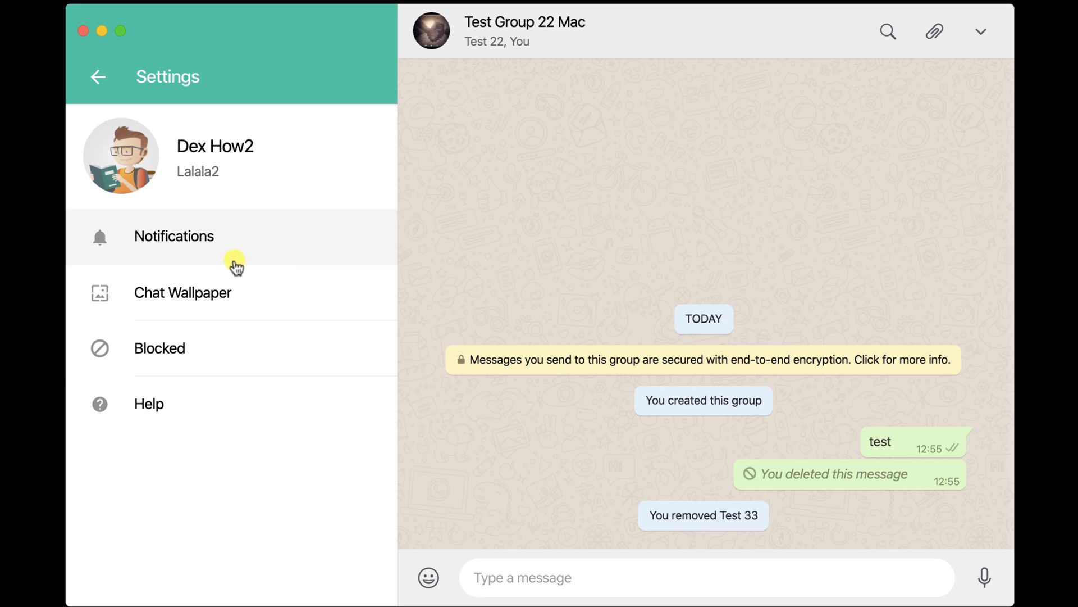
click(190, 279)
click(229, 181)
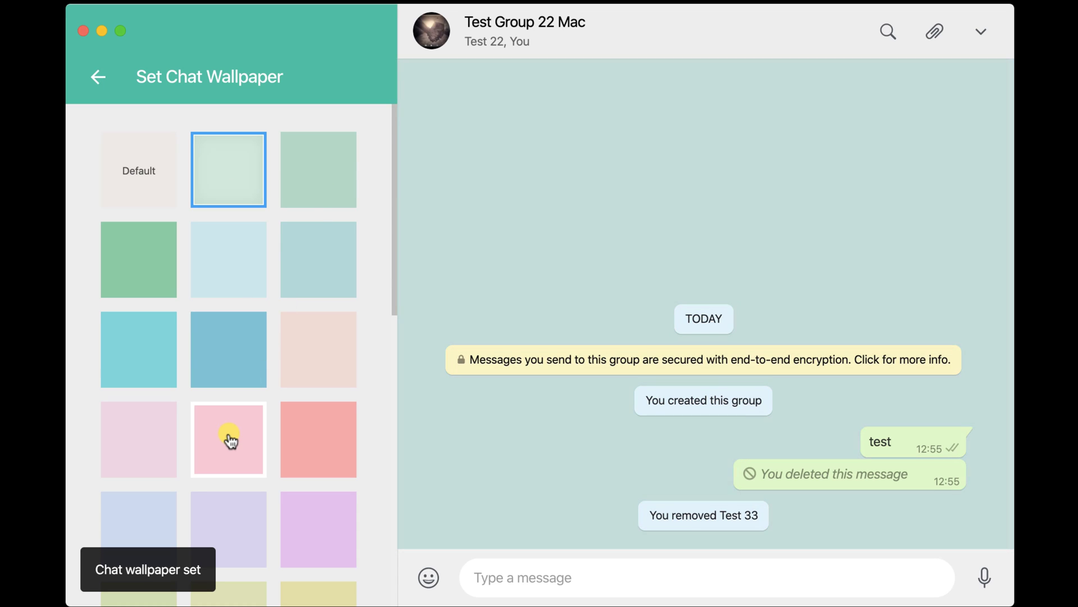
click(229, 436)
click(98, 78)
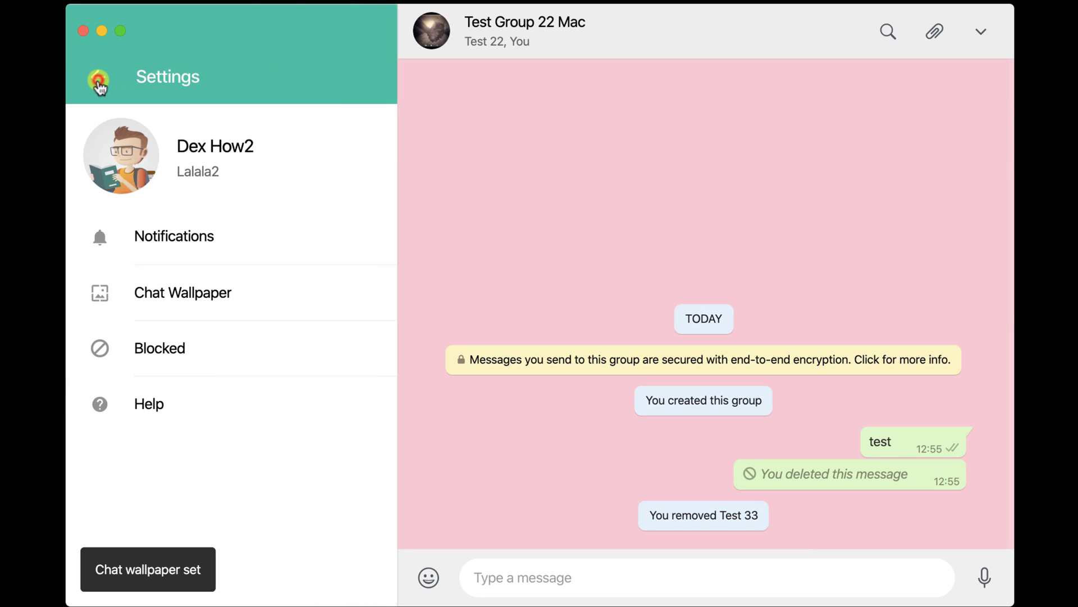
click(98, 81)
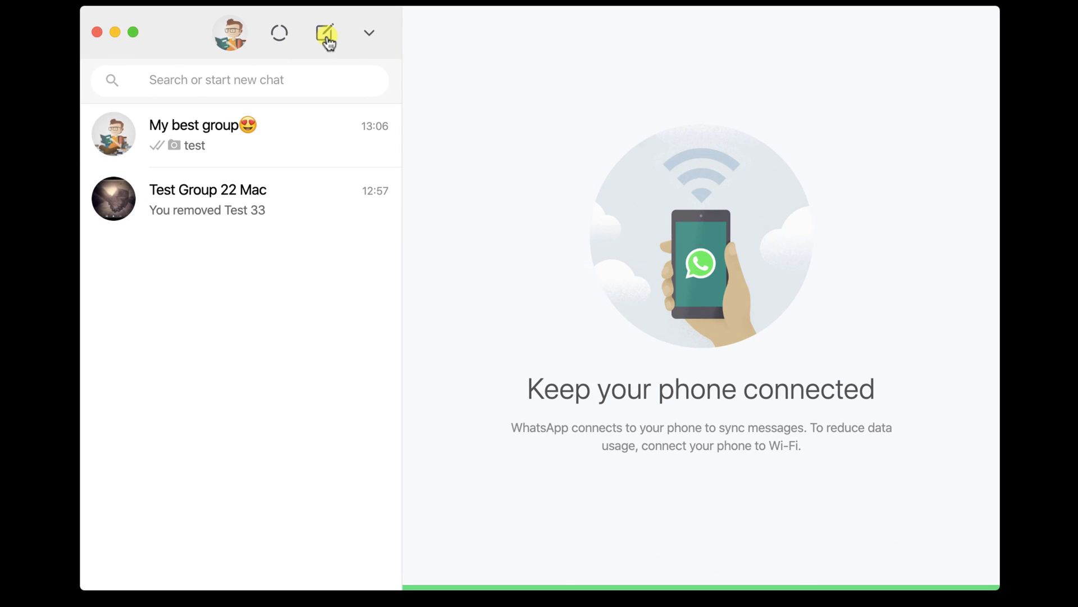
click(289, 129)
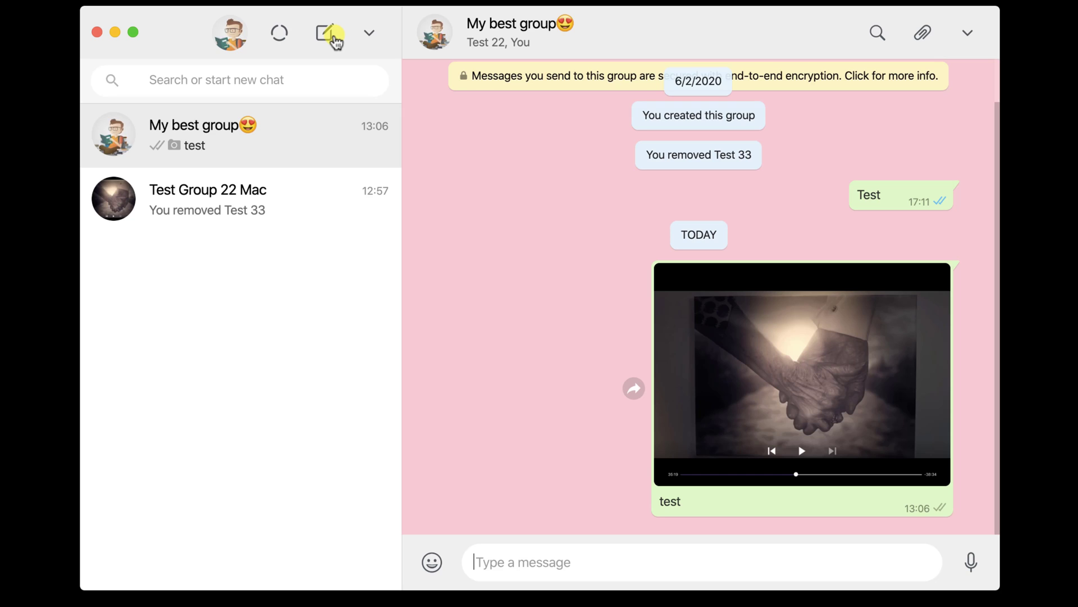
Start a new chat with Test 22 from Frequently Contacted.
click(331, 35)
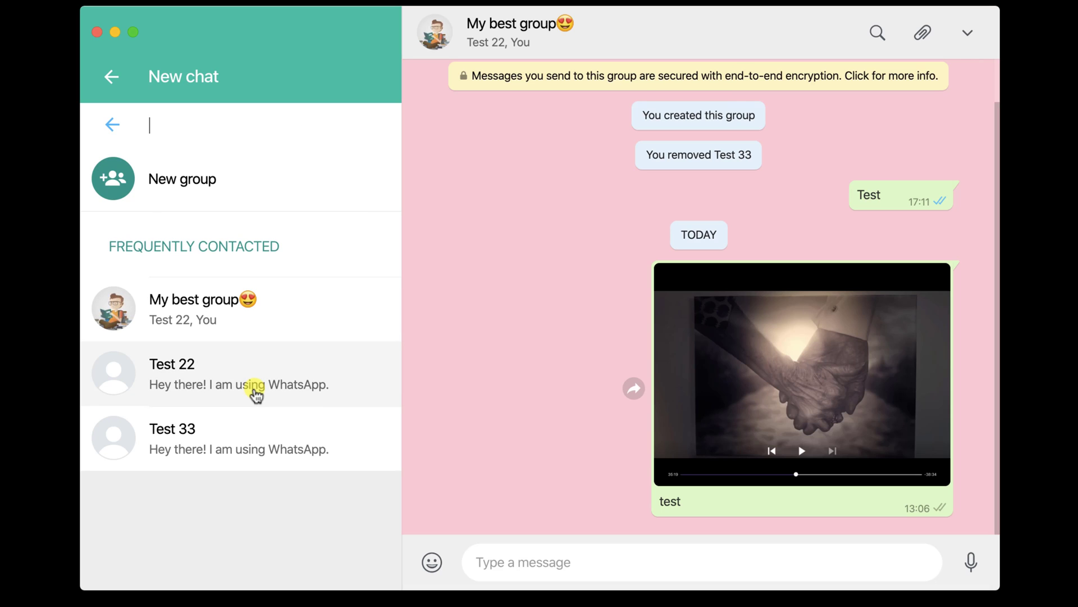
click(255, 393)
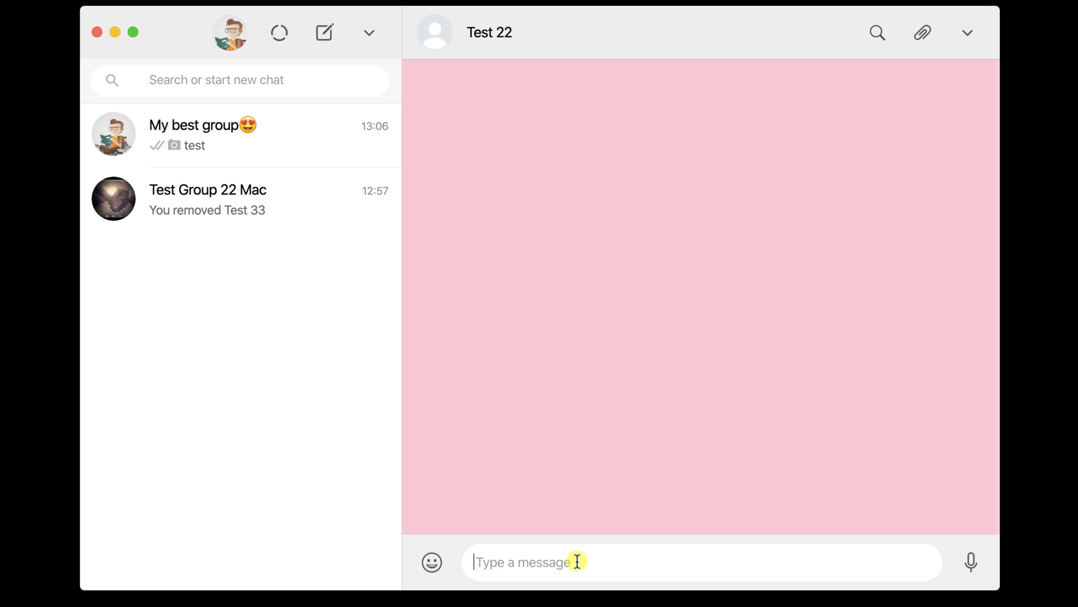
Send Test 22 the message 'test' with a grinning-face emoji.
click(576, 561)
text(test)
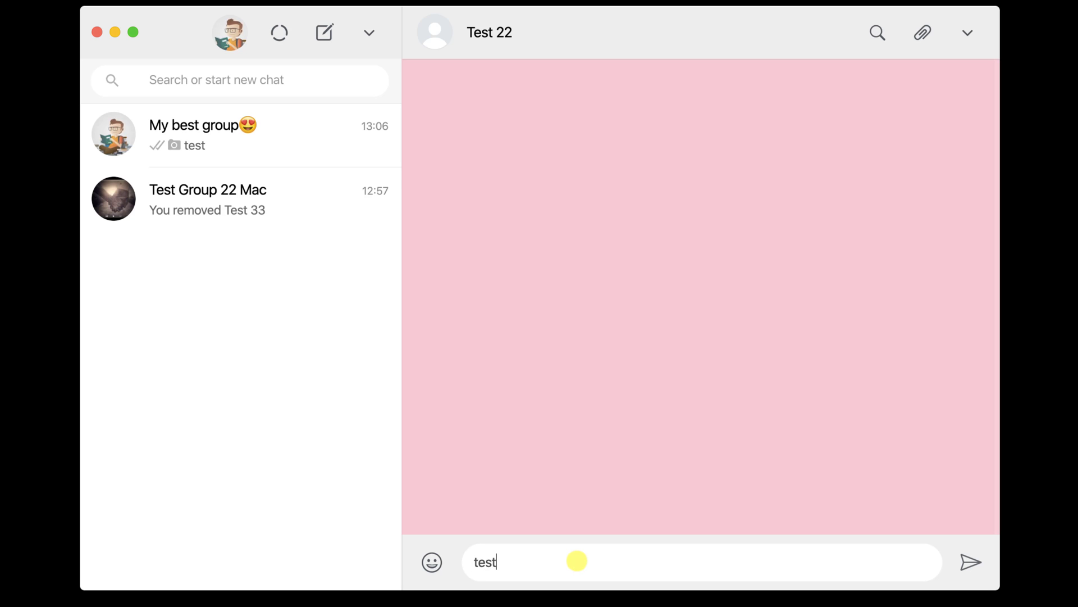
click(430, 565)
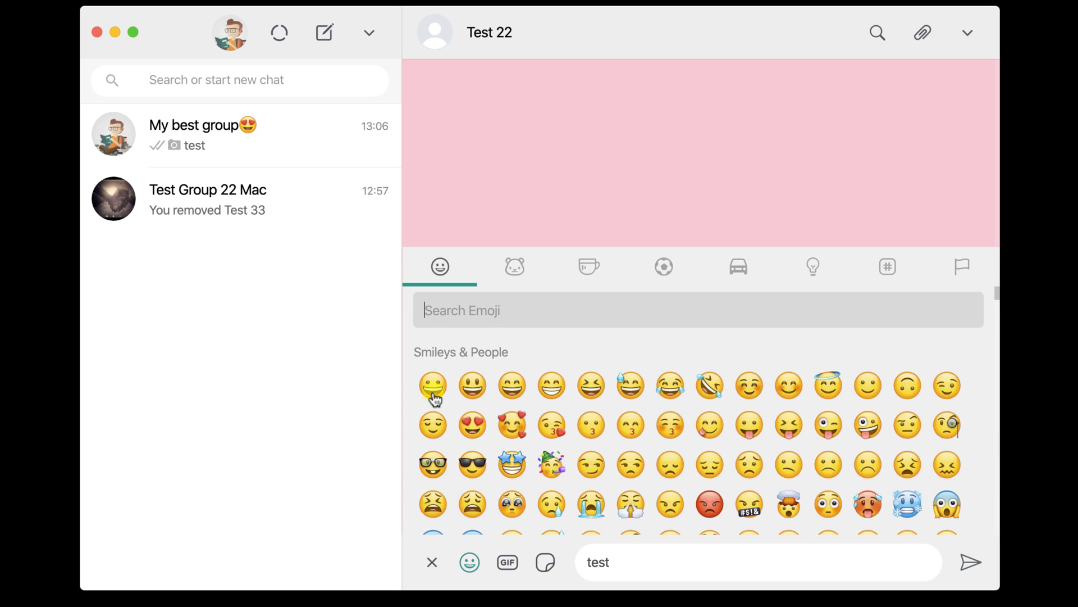
click(433, 387)
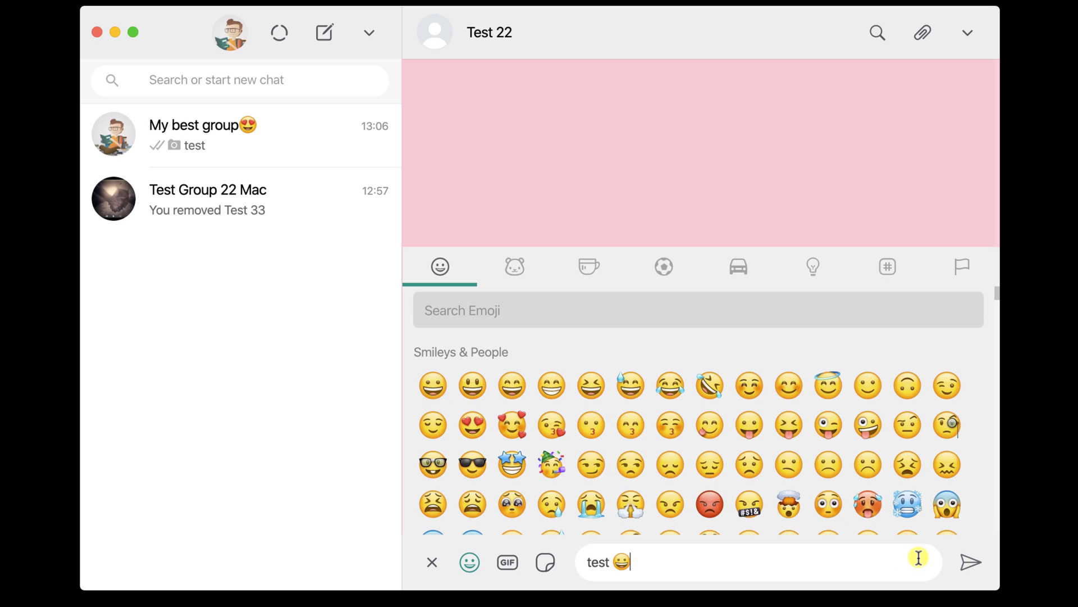
click(977, 566)
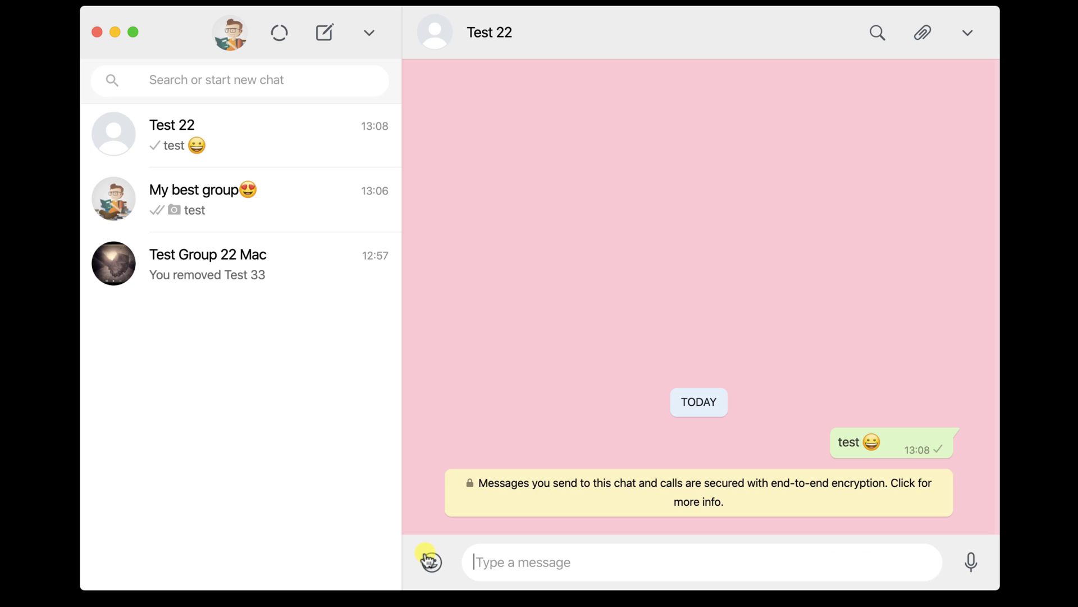
click(430, 560)
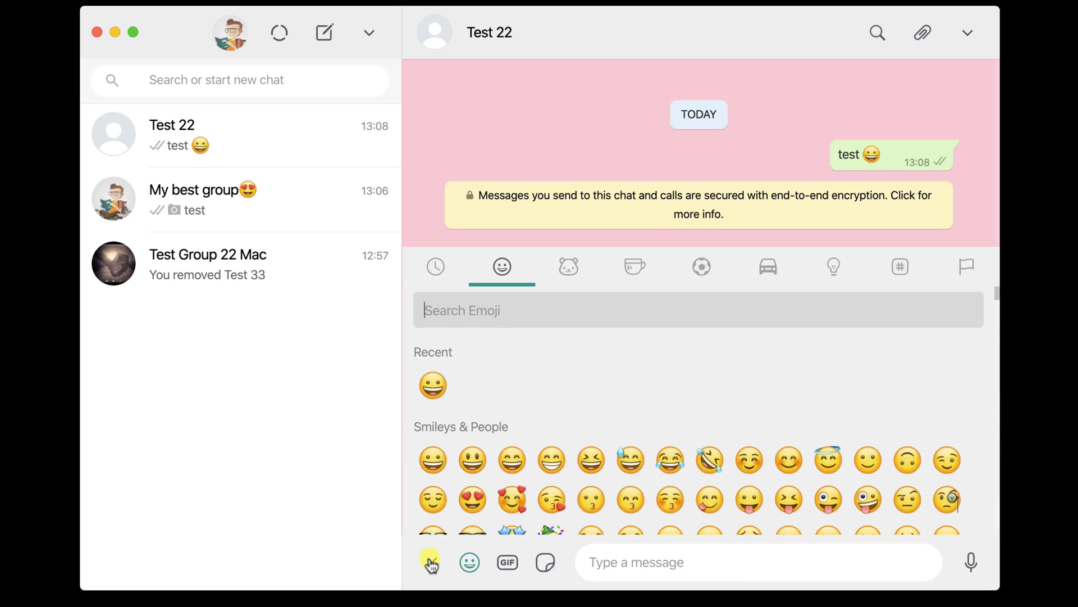
Search GIFs for 'cat' and send Test 22 the kitten-with-phone GIF.
click(514, 569)
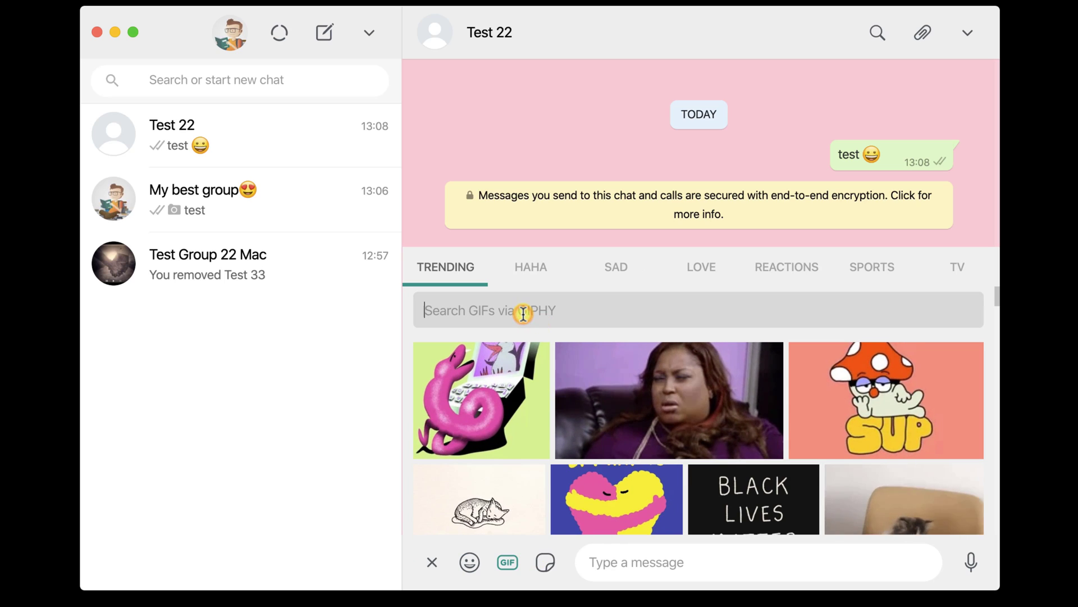
text(cat)
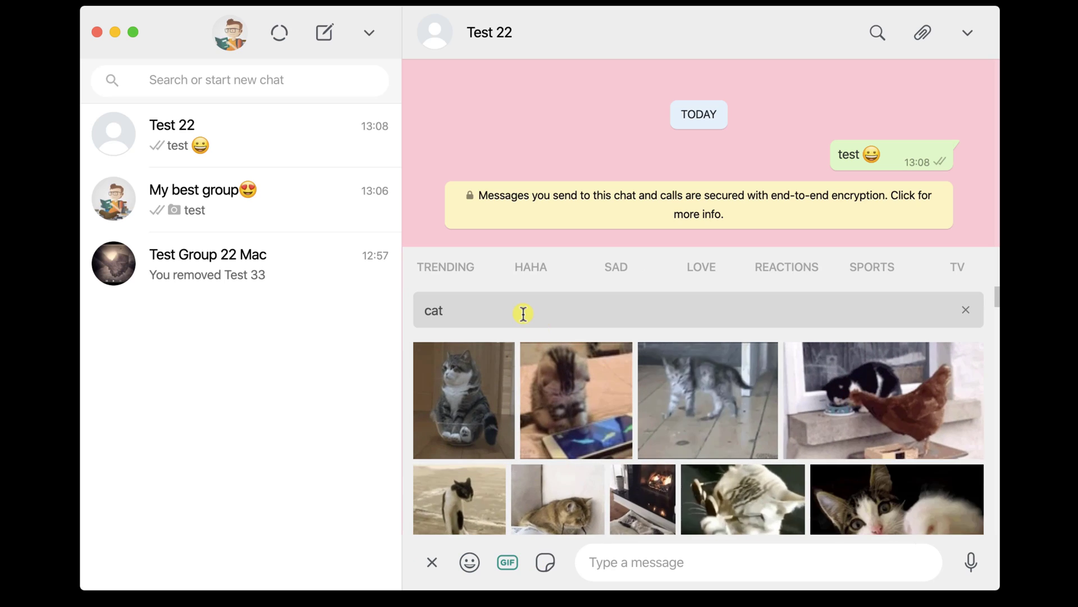
click(587, 419)
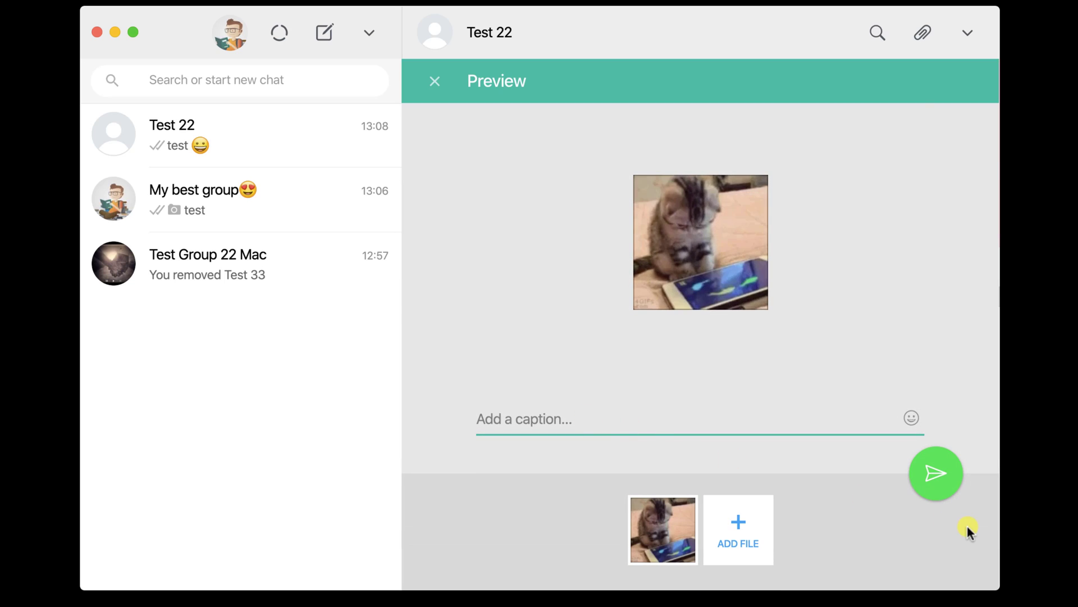
click(944, 485)
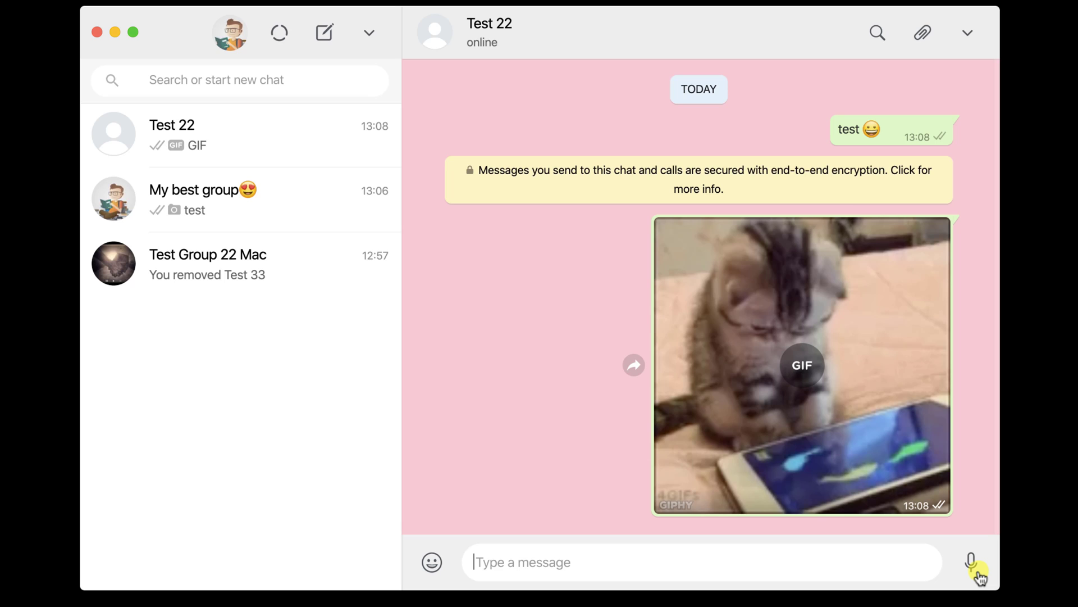
Record and send a four-second voice message to Test 22.
click(979, 573)
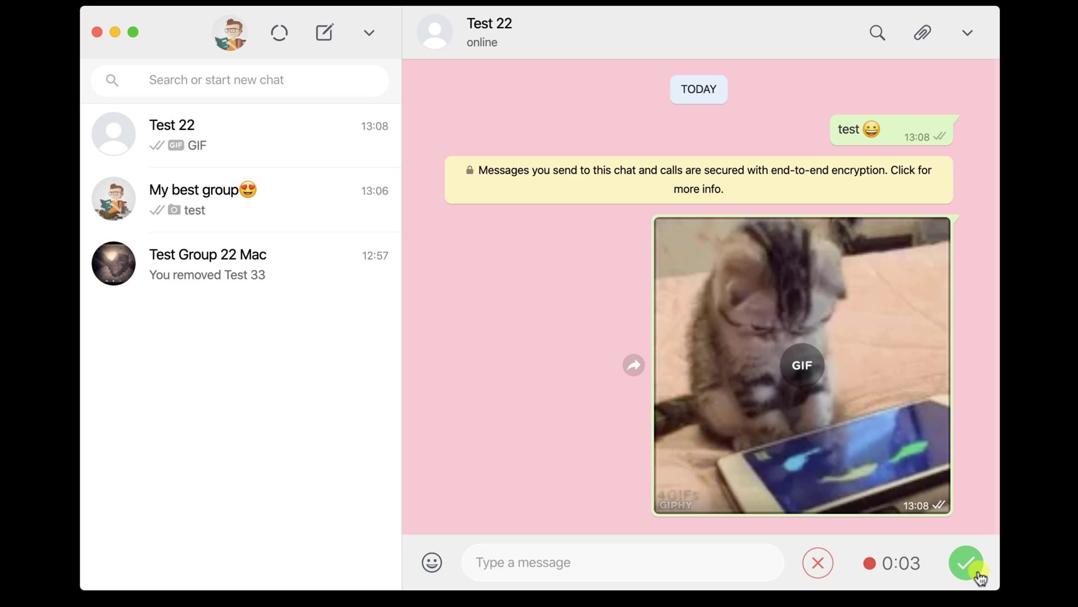
click(970, 567)
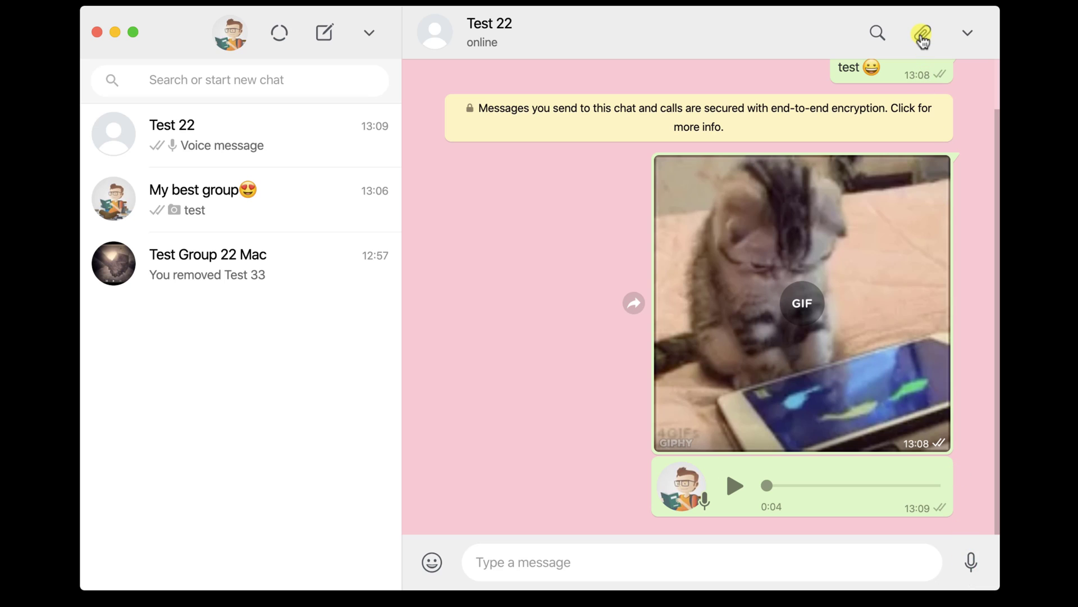
click(922, 34)
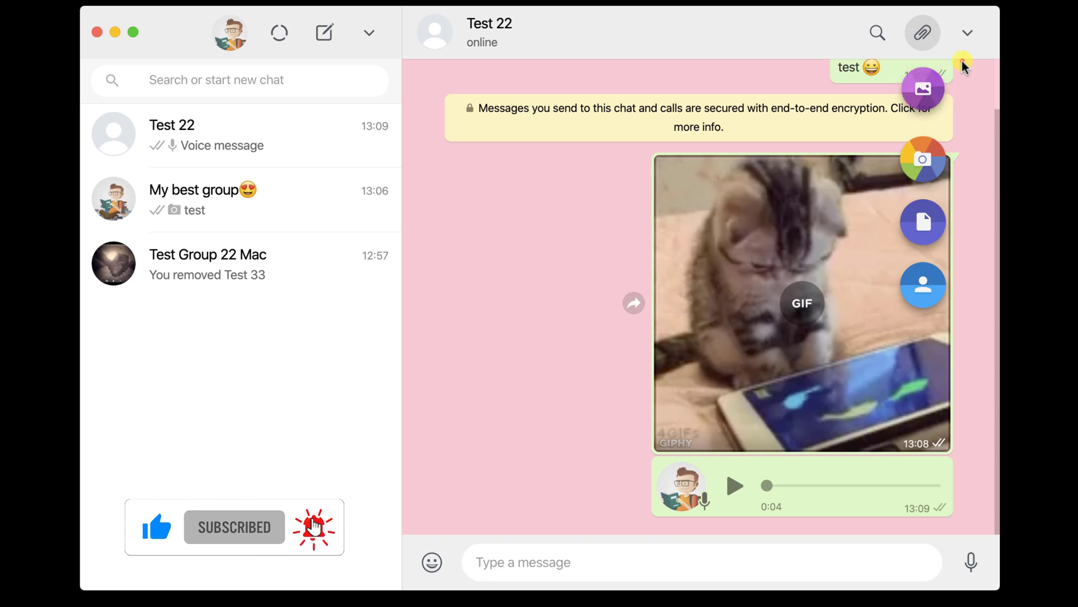
Open Test 22's contact info and cancel muting, so notifications stay on.
click(966, 32)
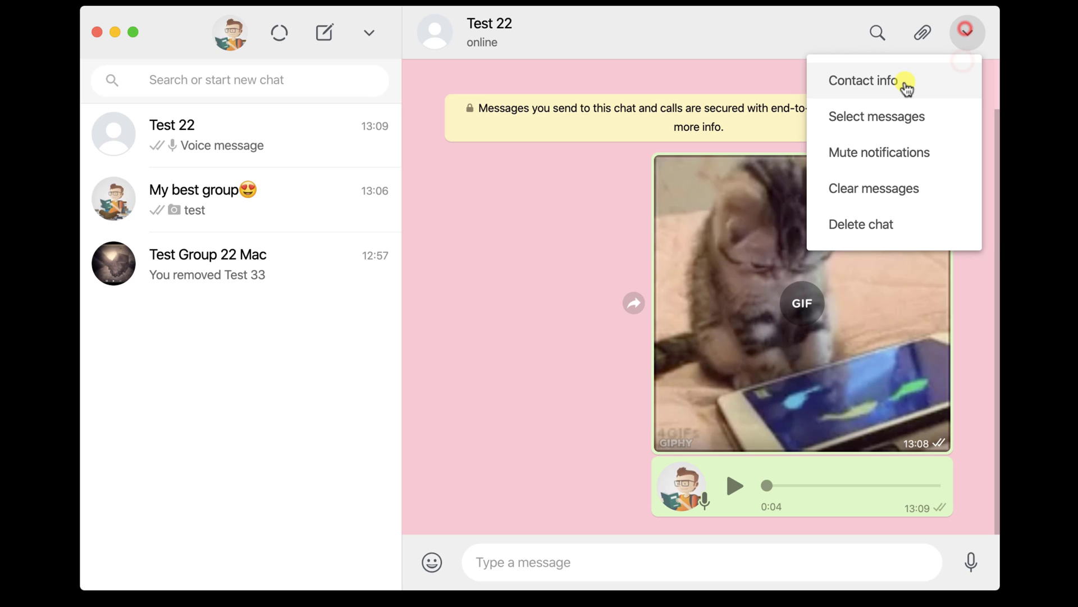
click(904, 83)
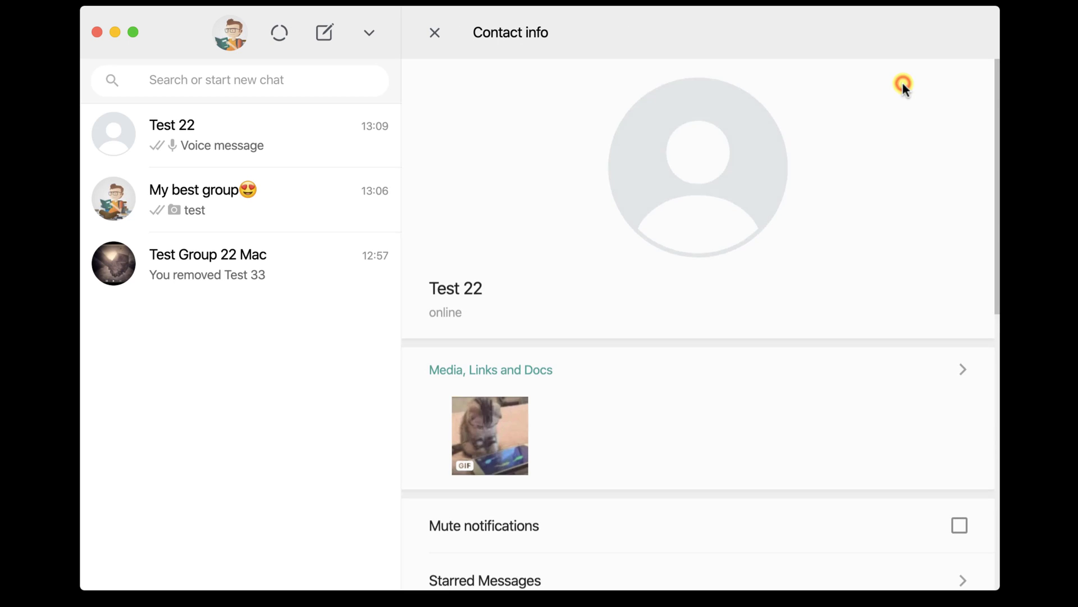
scroll(752, 421, down, 5)
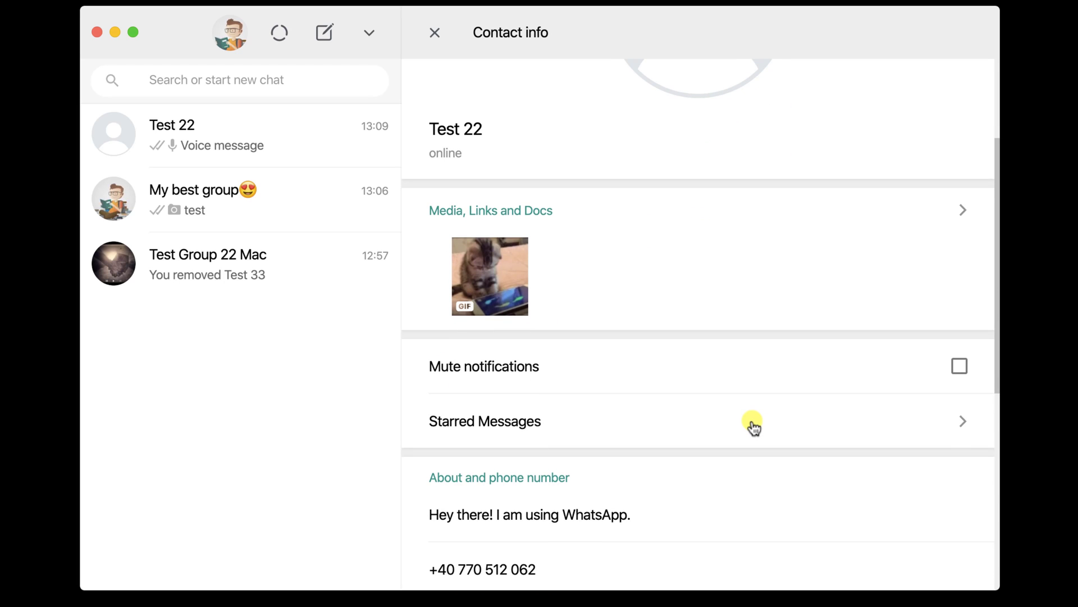
click(554, 368)
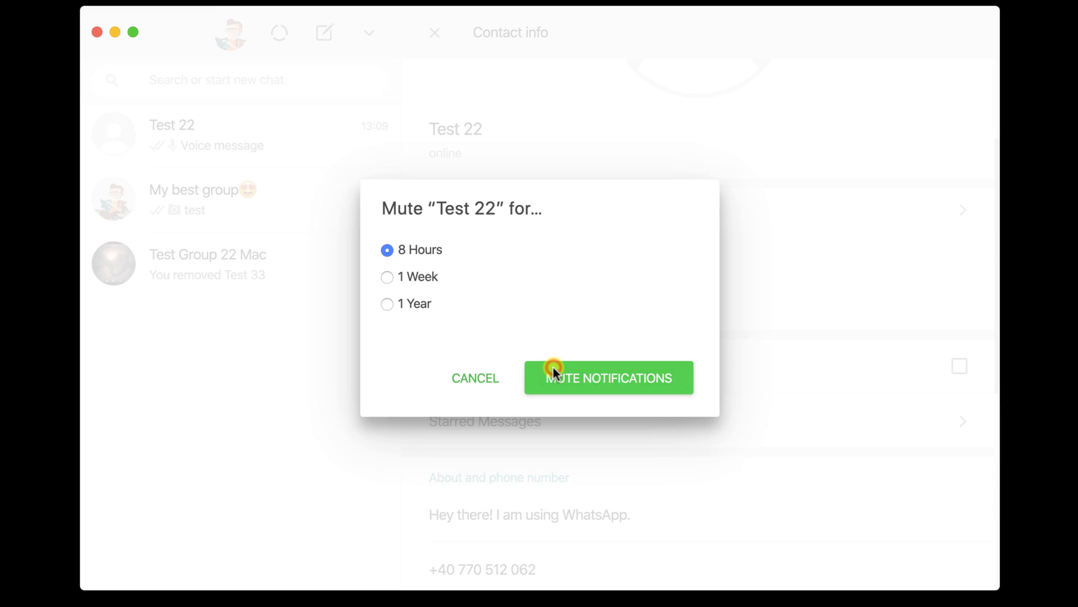
click(477, 380)
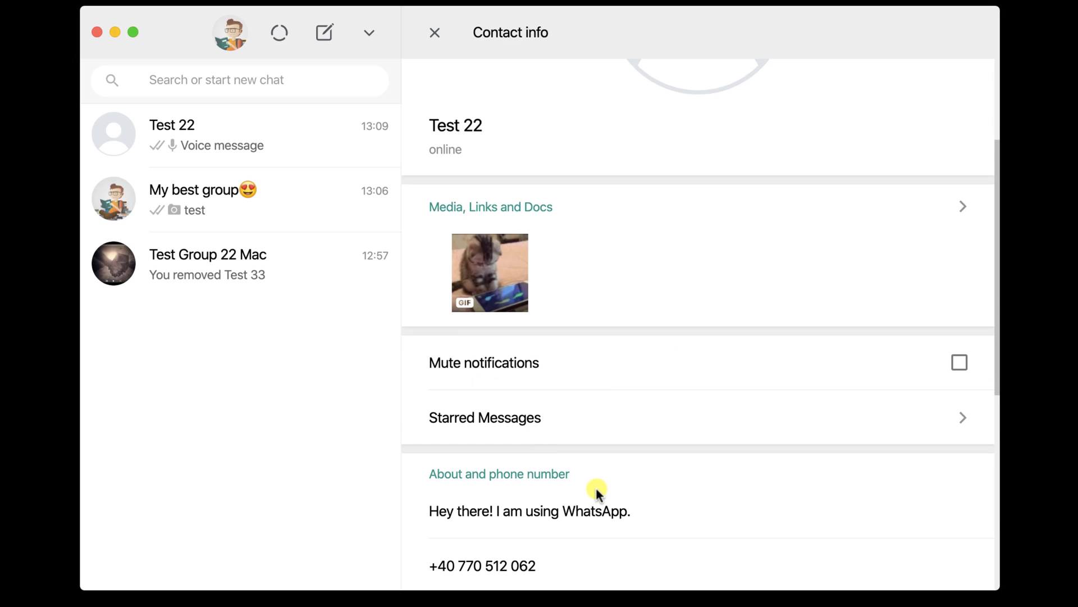
View Test 22's starred messages, then return and scroll through the contact info.
click(645, 427)
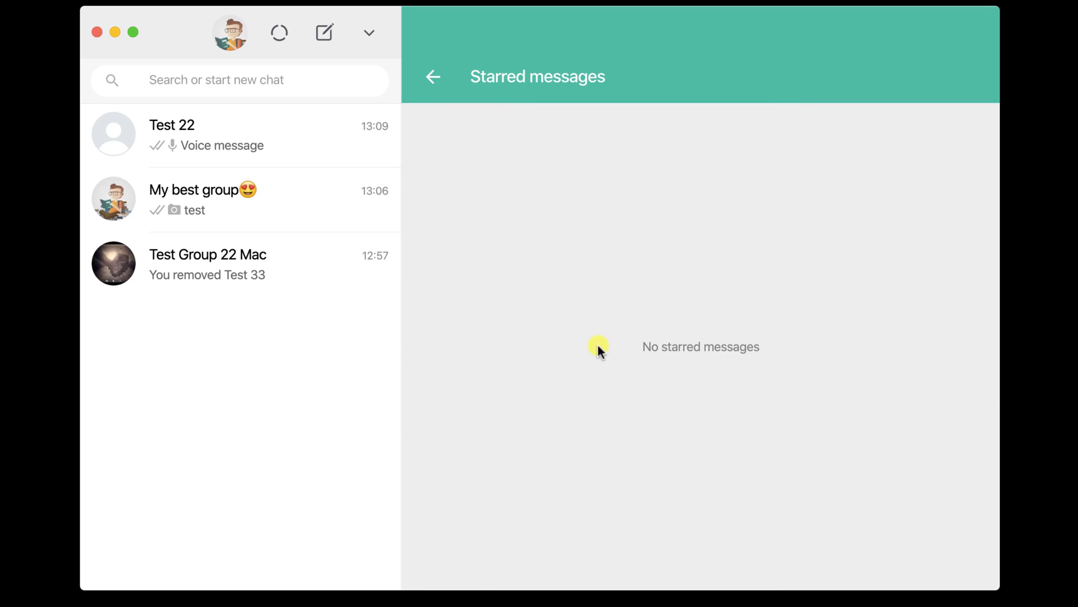
click(429, 84)
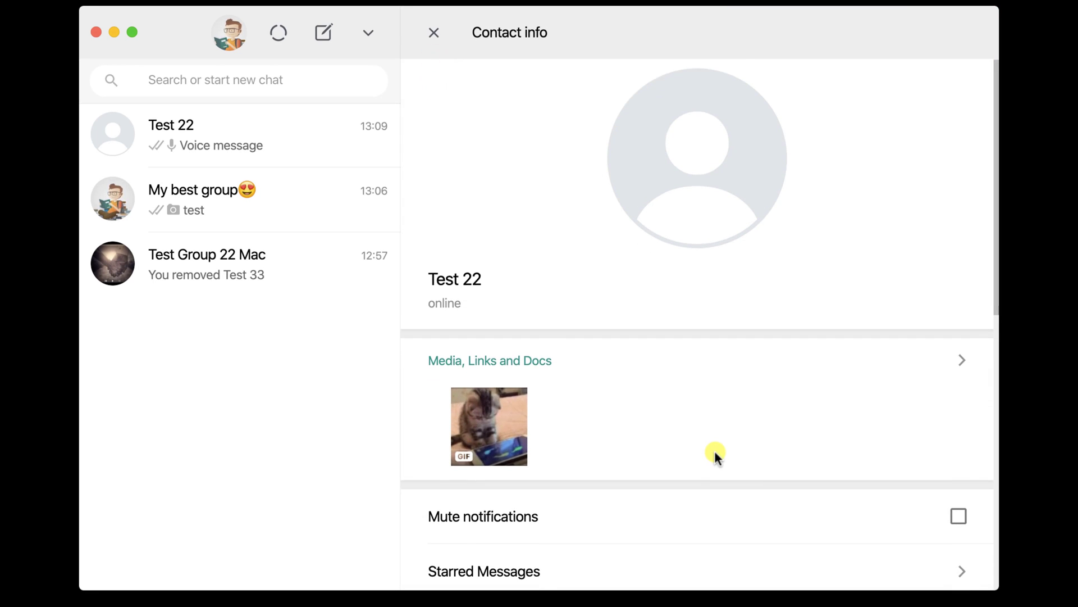
scroll(715, 455, down, 10)
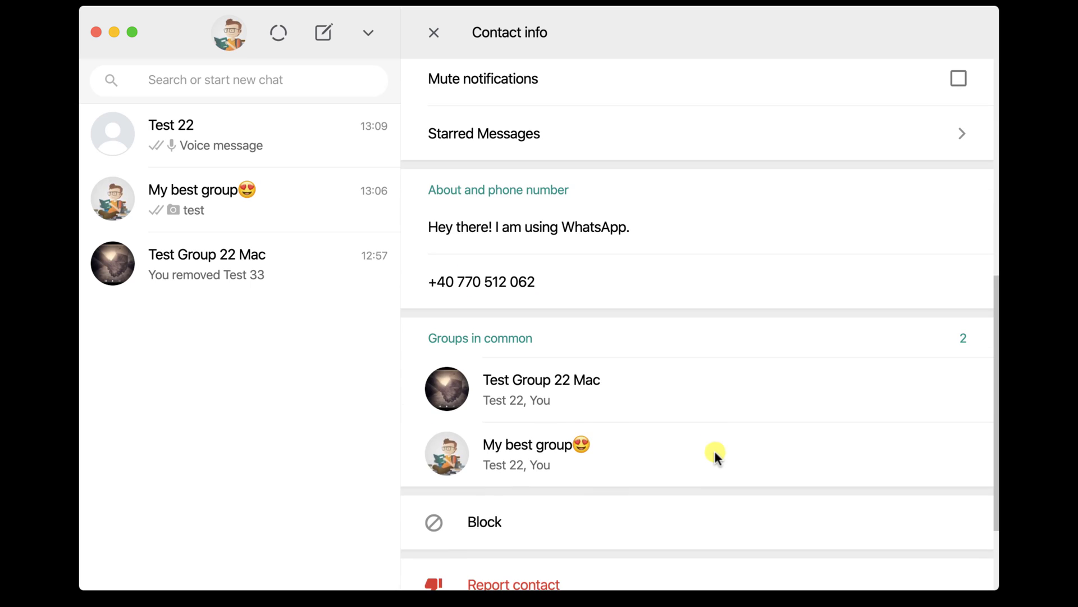
scroll(714, 451, down, 1)
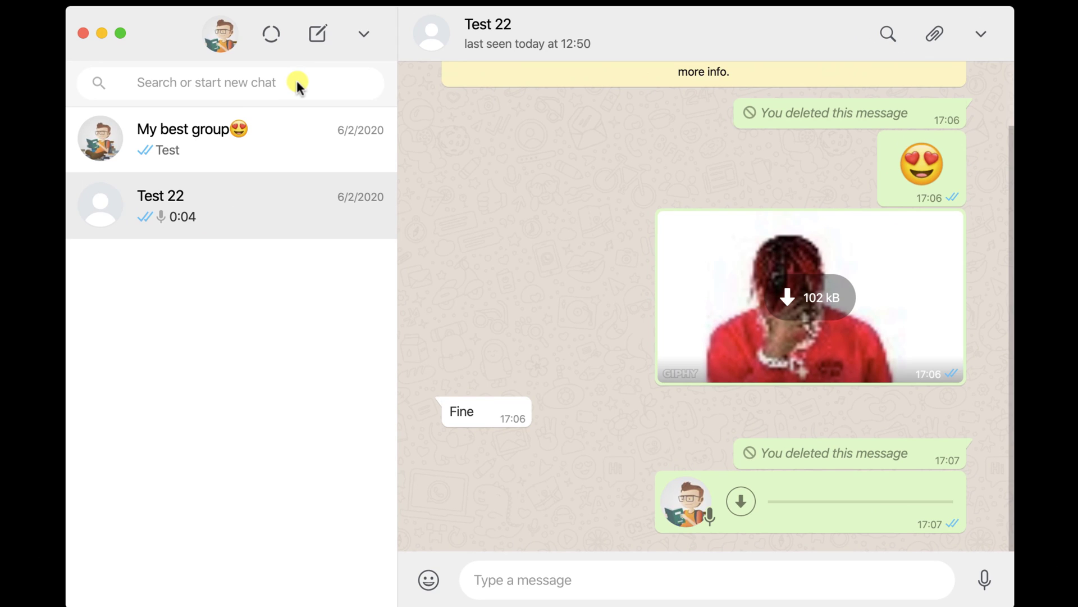
Start a new group with Test 22 and Test 33 and enter the subject 'Test Group 22 Mac'.
click(365, 33)
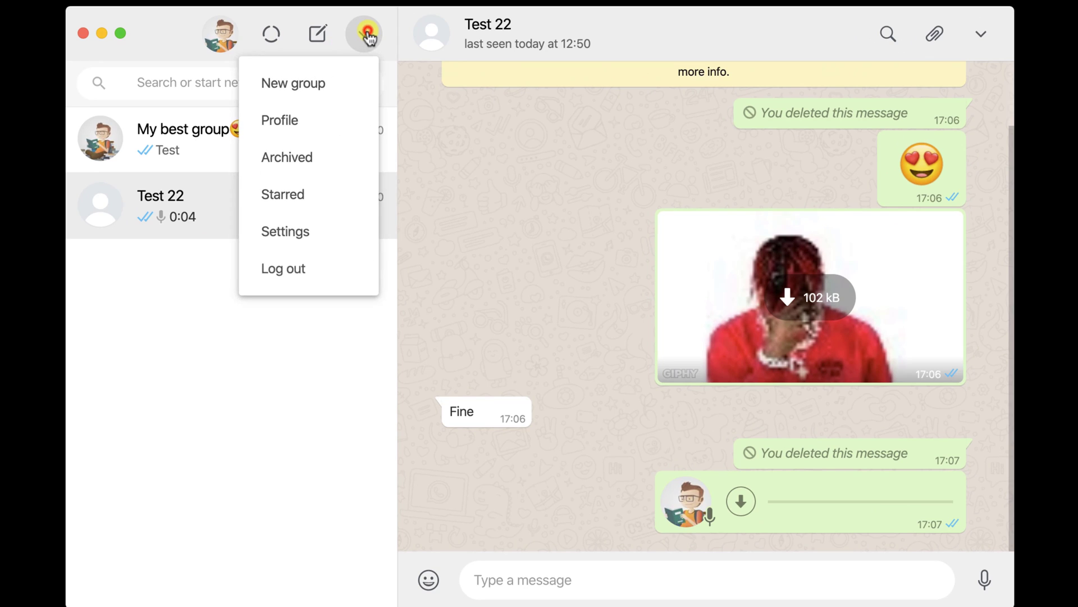
click(324, 85)
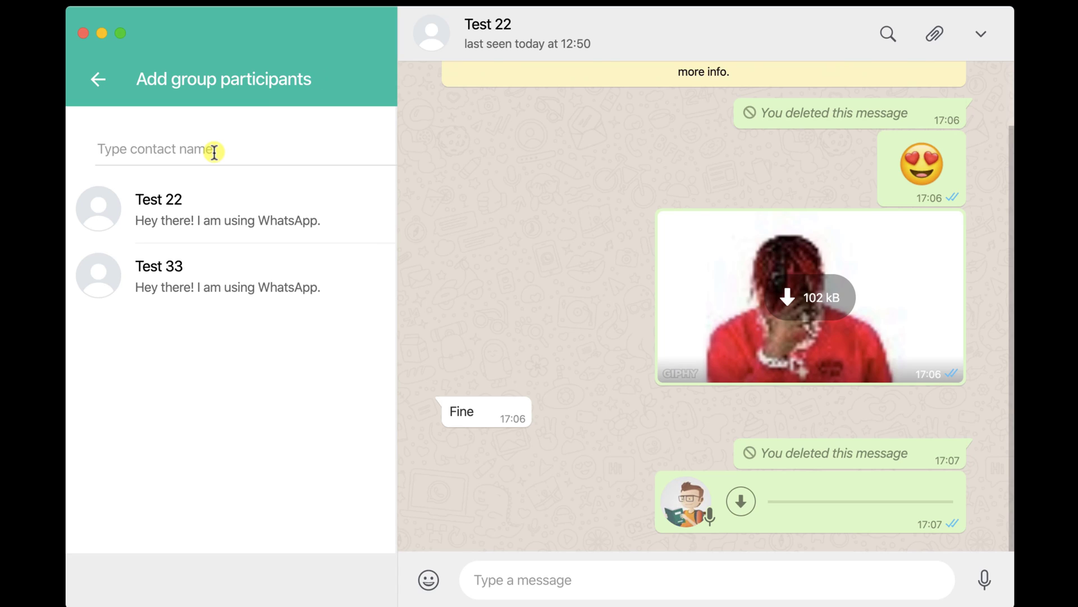
text(N)
key(BackSpace)
click(164, 212)
click(164, 216)
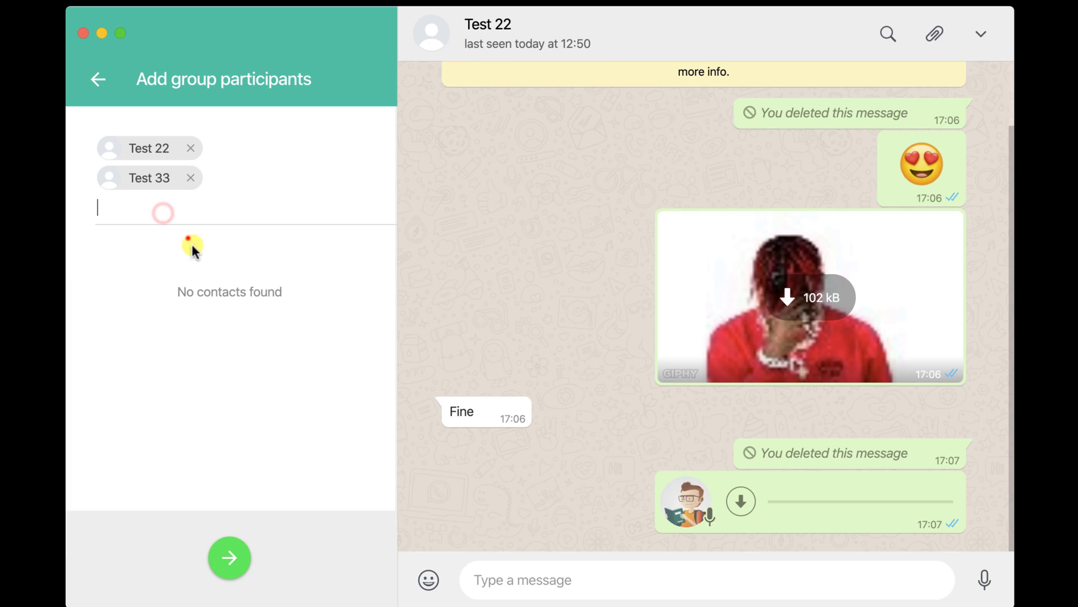
click(229, 558)
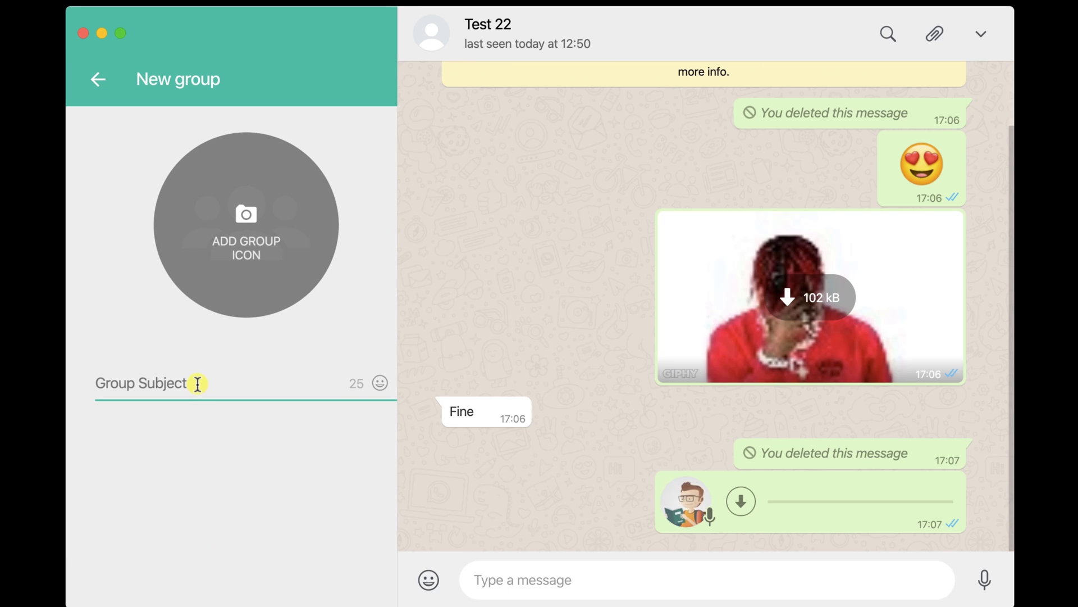
text(Test Group)
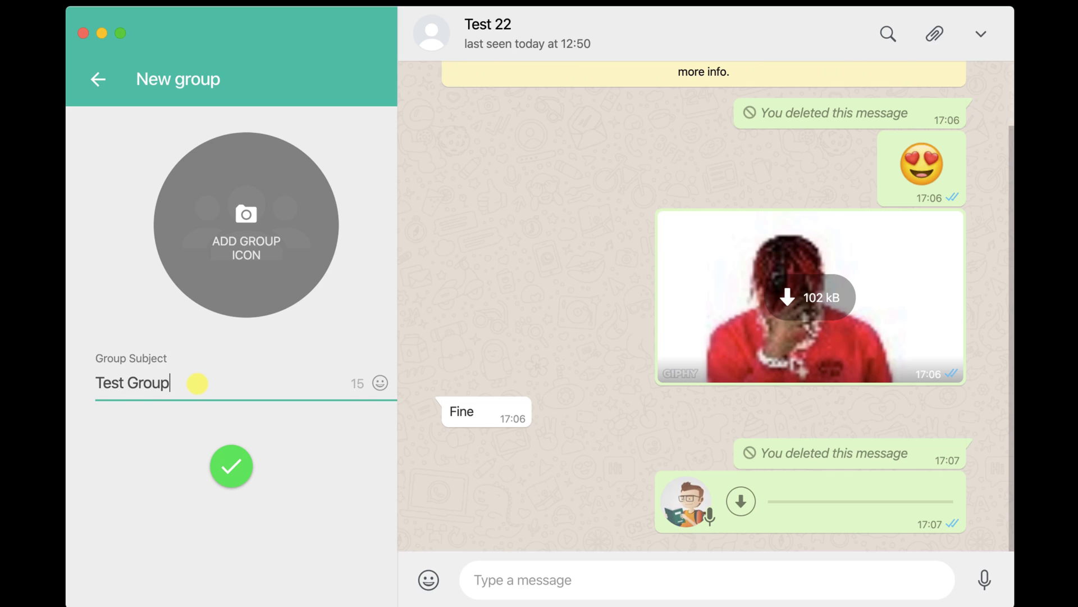
text( 22 Mac)
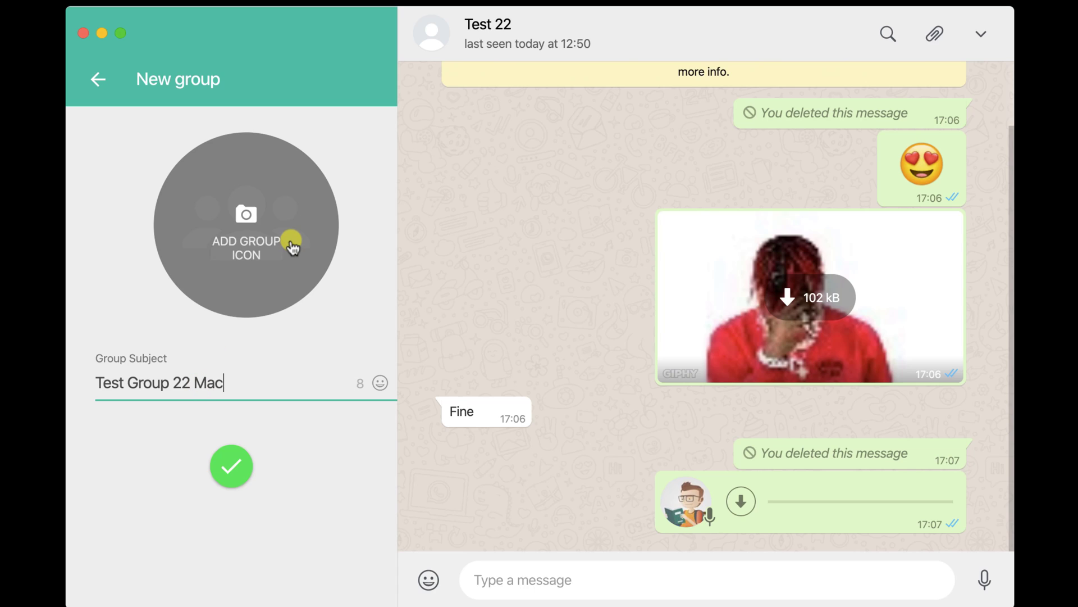
Upload the imagine PNG as the group icon and create Test Group 22 Mac.
click(247, 228)
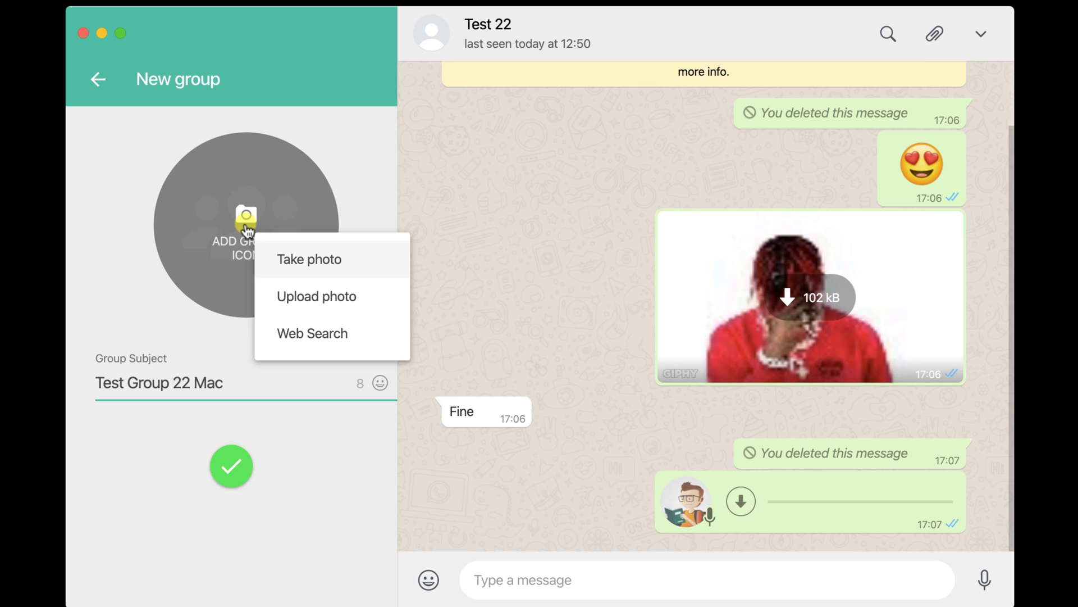
click(333, 291)
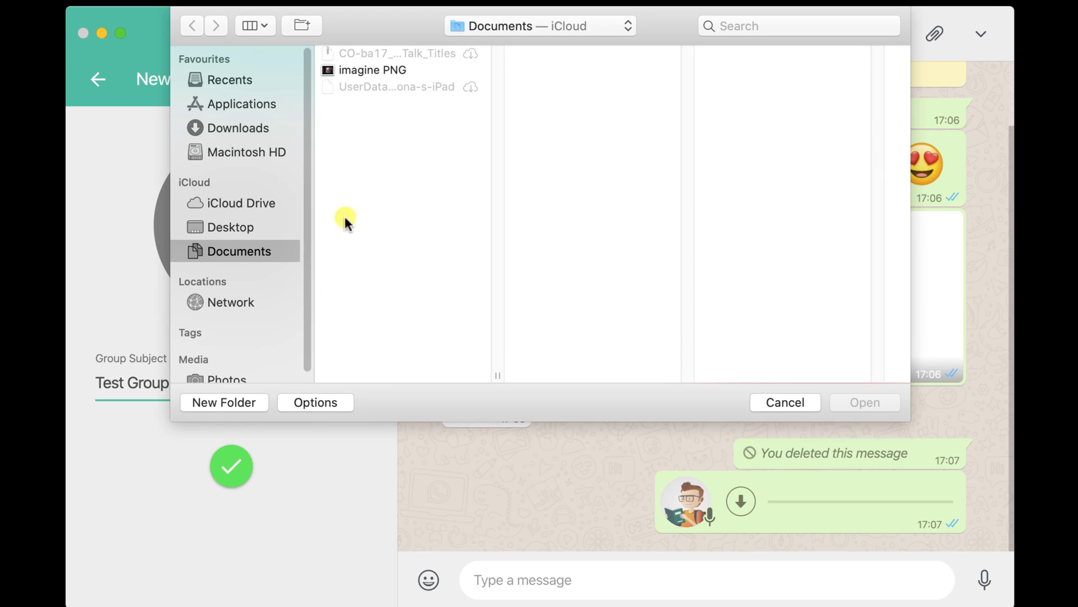
click(373, 69)
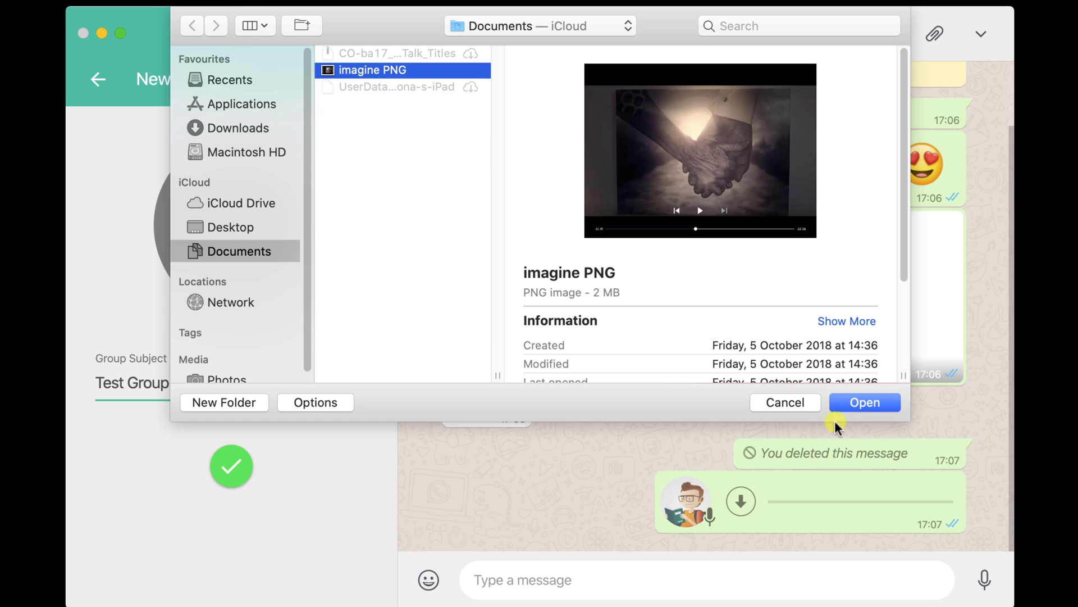
click(861, 402)
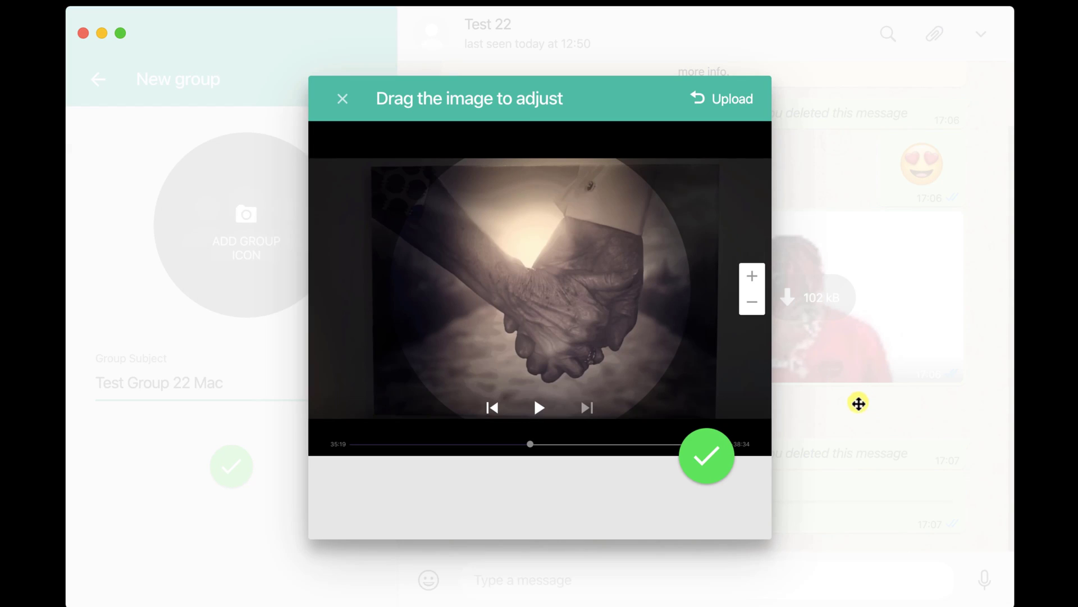
click(719, 466)
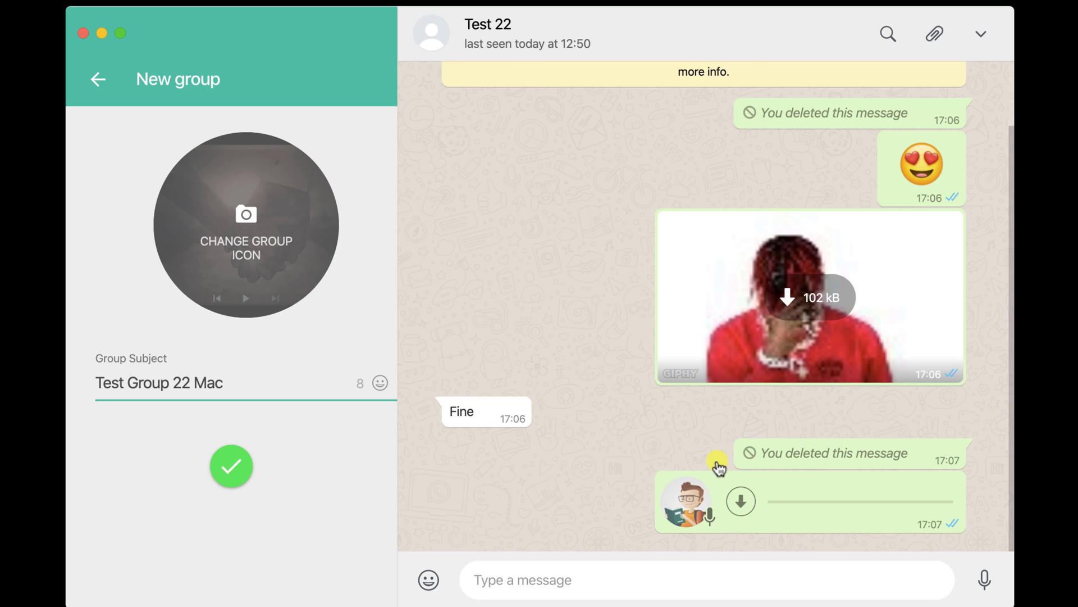
click(231, 475)
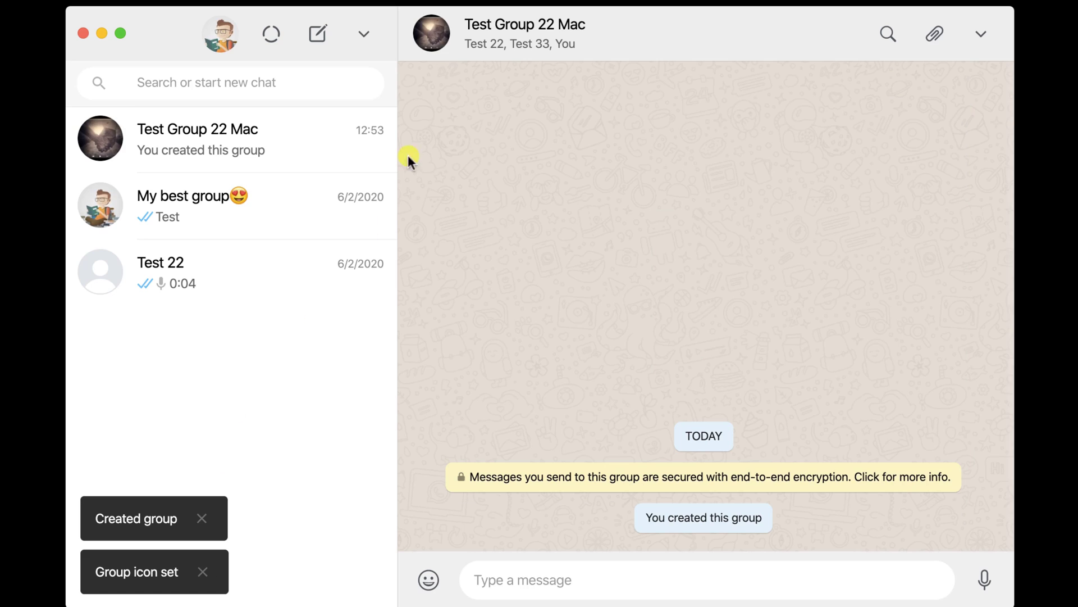
Open the group's info and cancel muting, leaving notifications on.
click(568, 34)
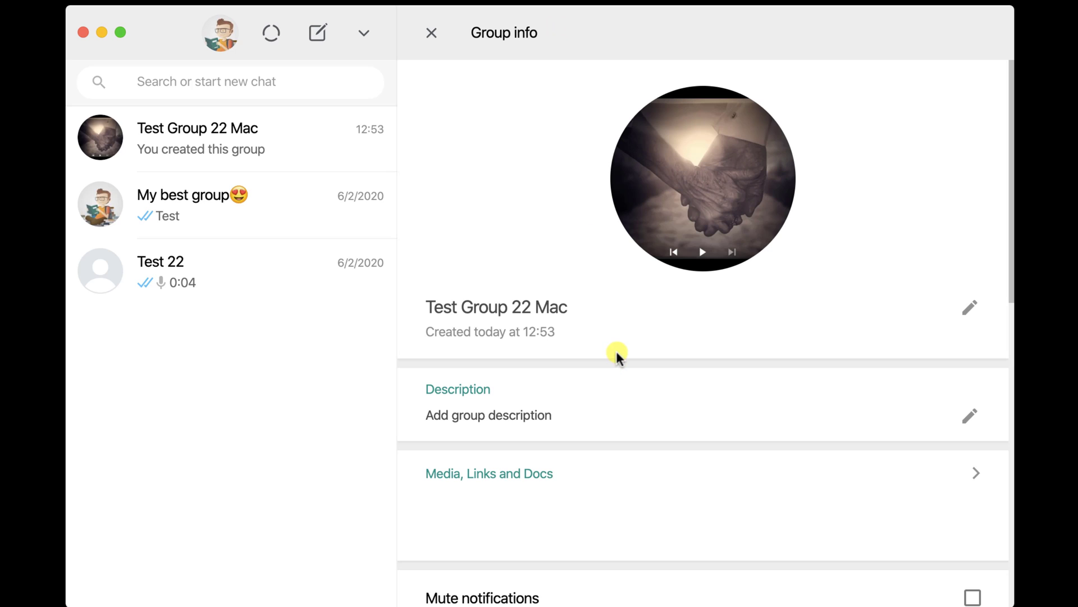
scroll(648, 468, down, 1)
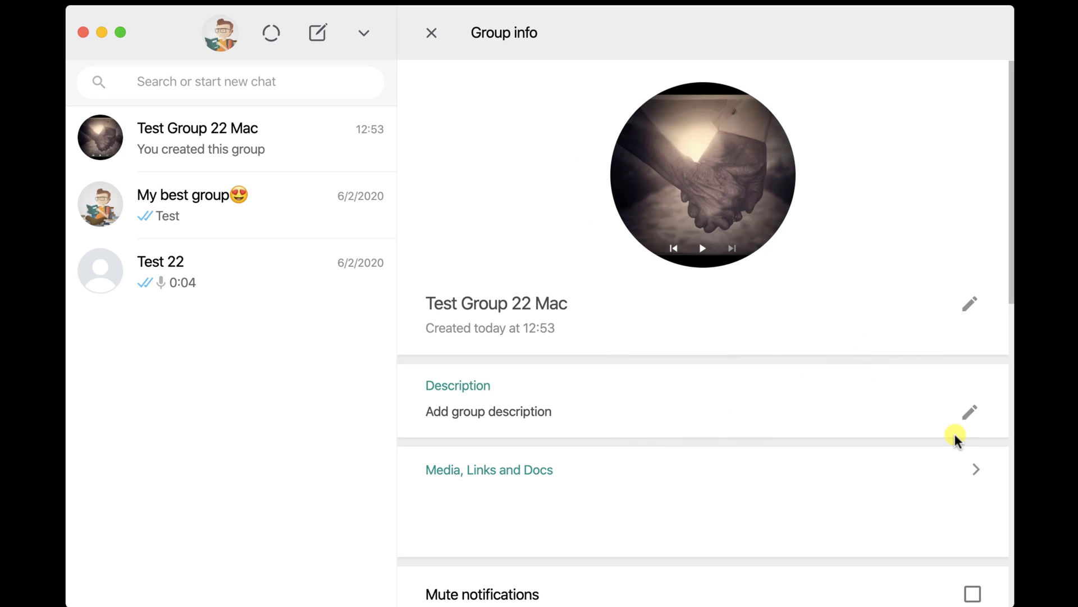
scroll(955, 434, down, 8)
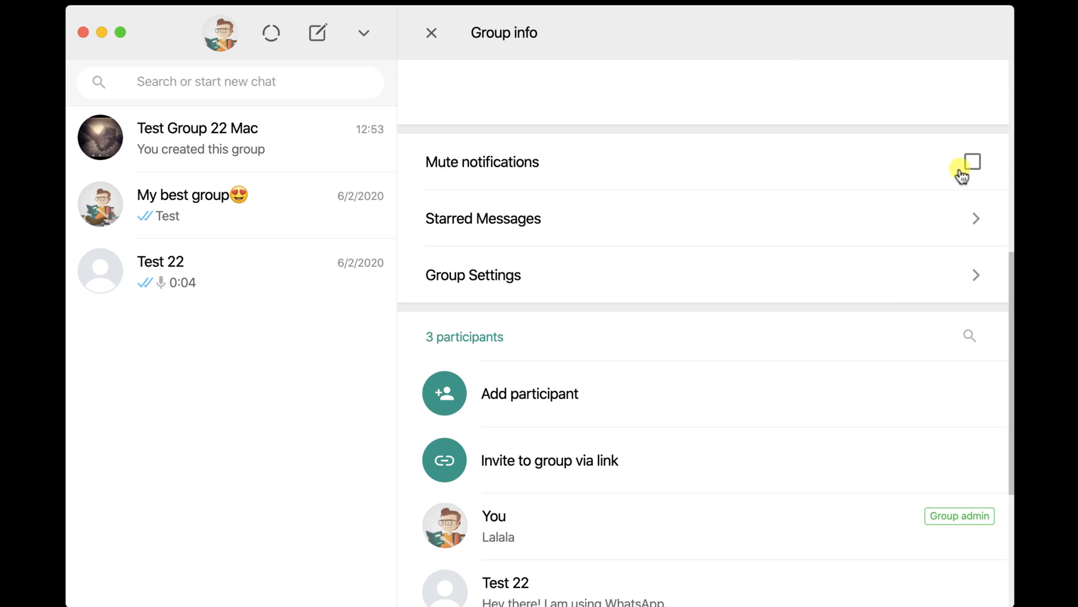
click(972, 164)
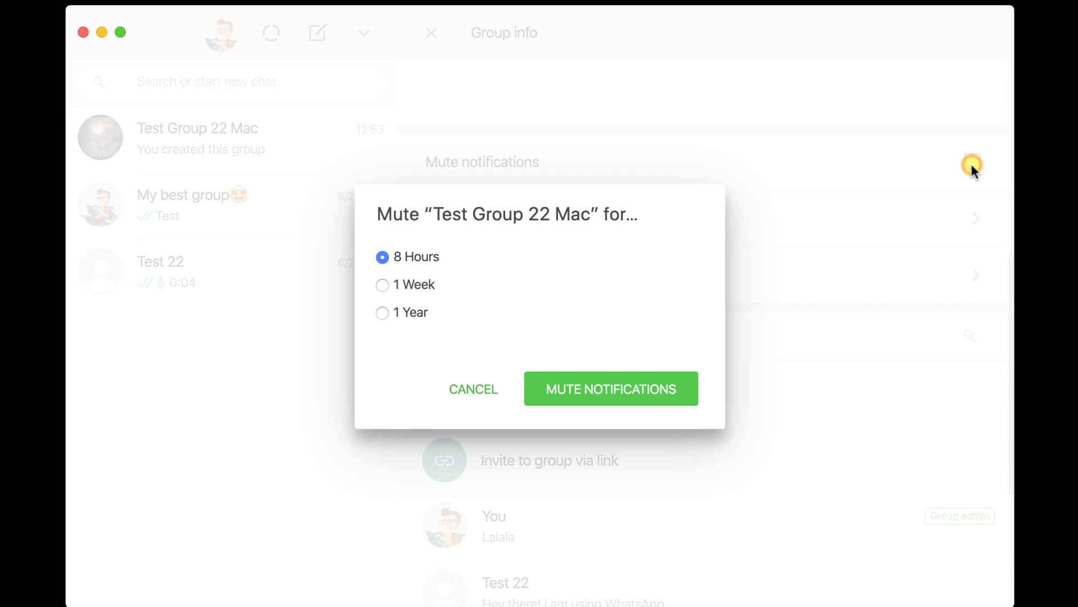
click(473, 390)
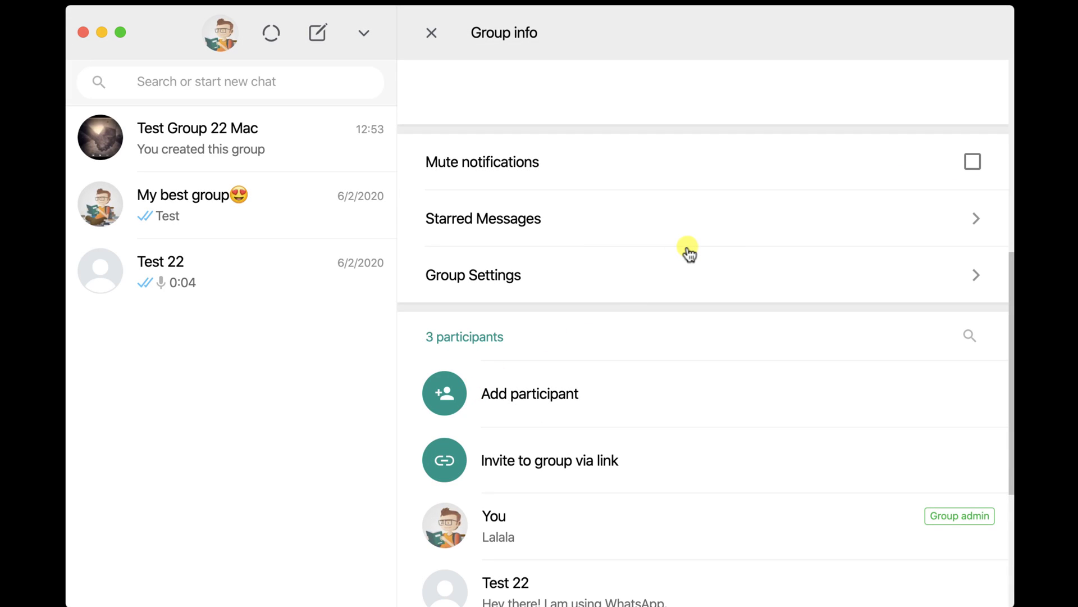
Open Group Settings and check Edit group info without changing who can edit.
click(739, 284)
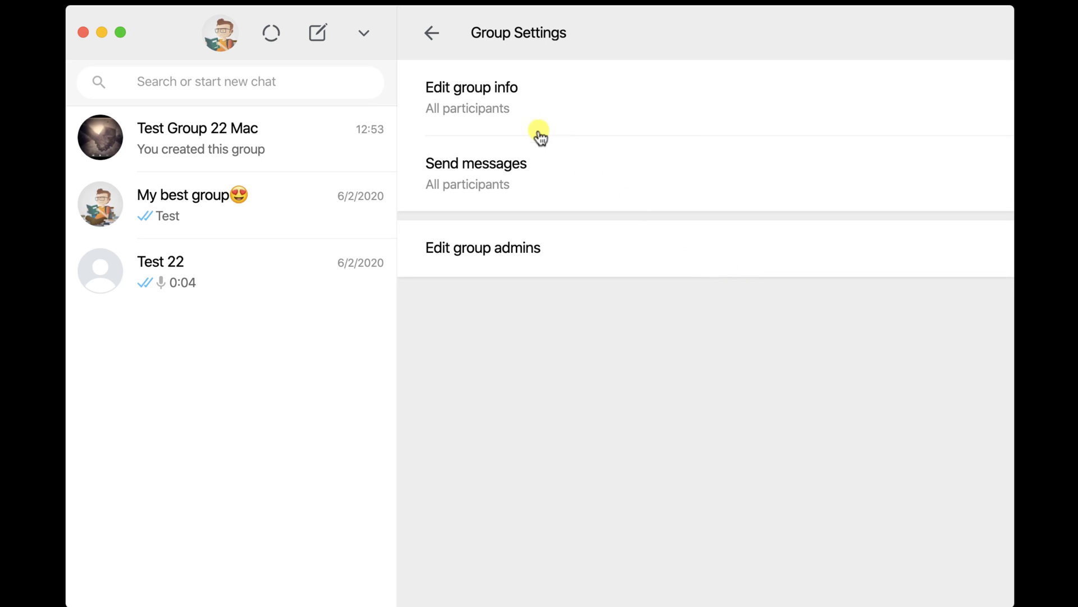
click(494, 97)
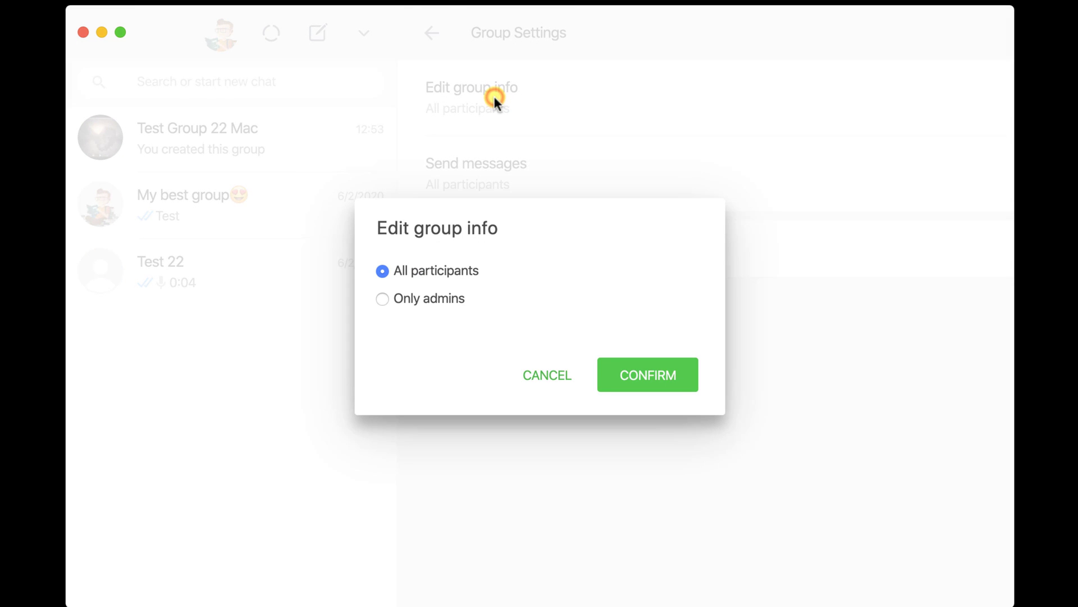
click(569, 387)
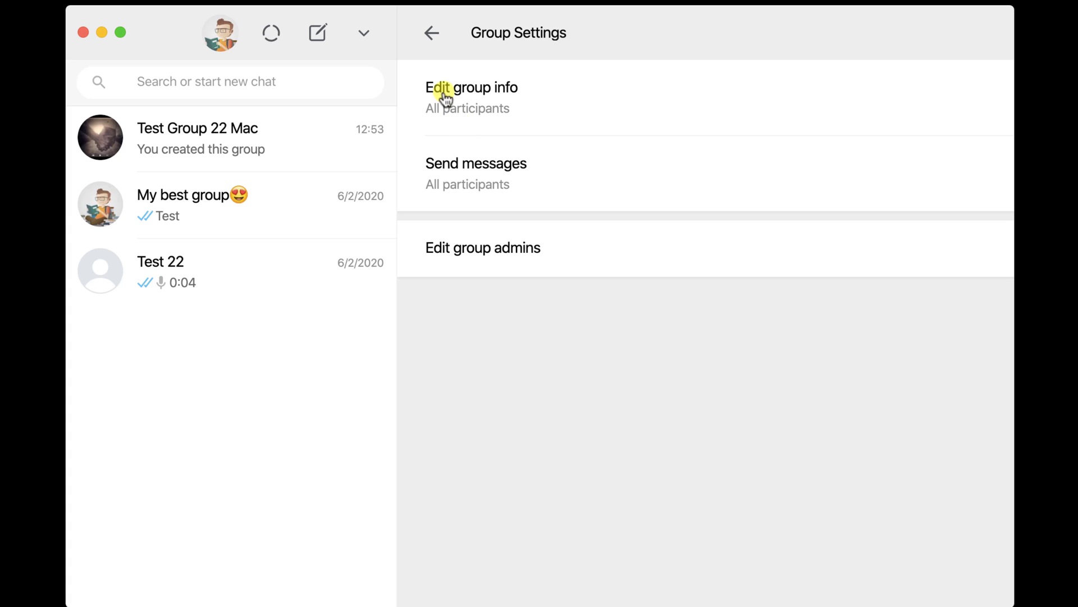
Make Test 22 a group admin and confirm the change.
click(515, 258)
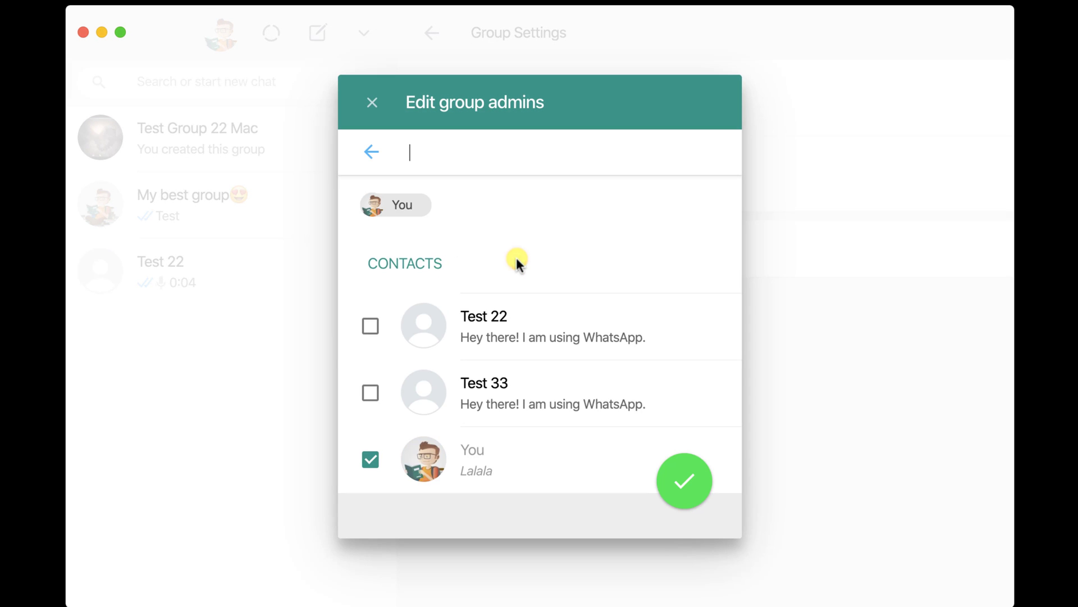
click(371, 334)
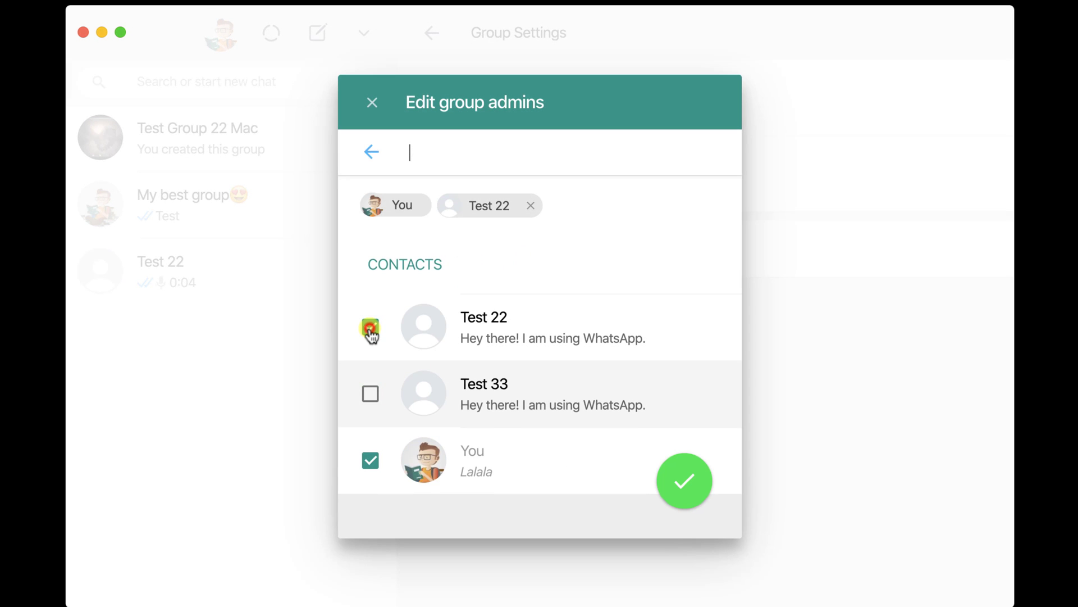
click(684, 488)
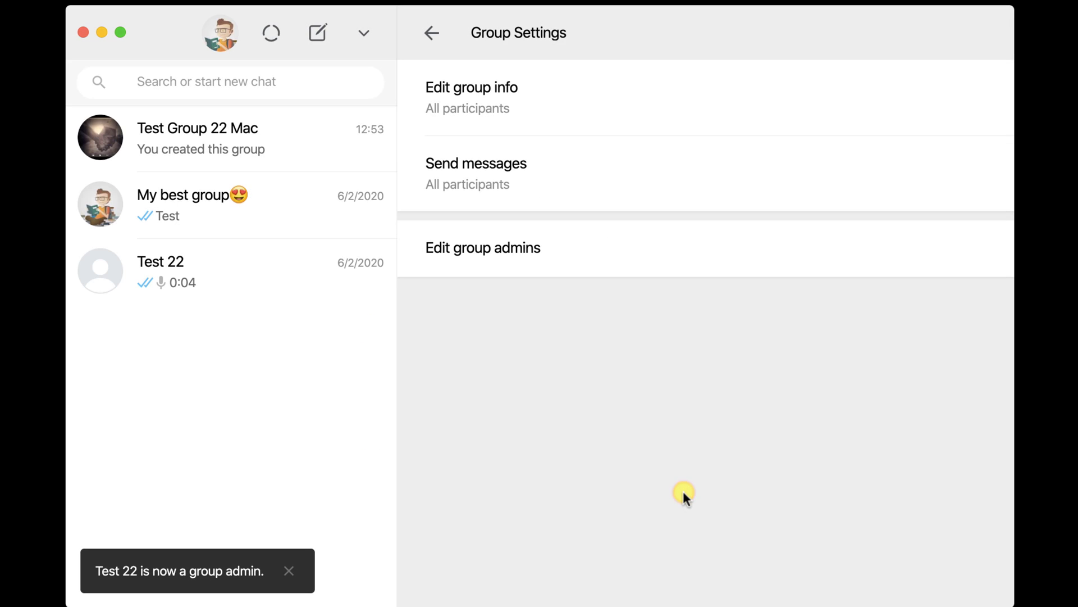
click(433, 32)
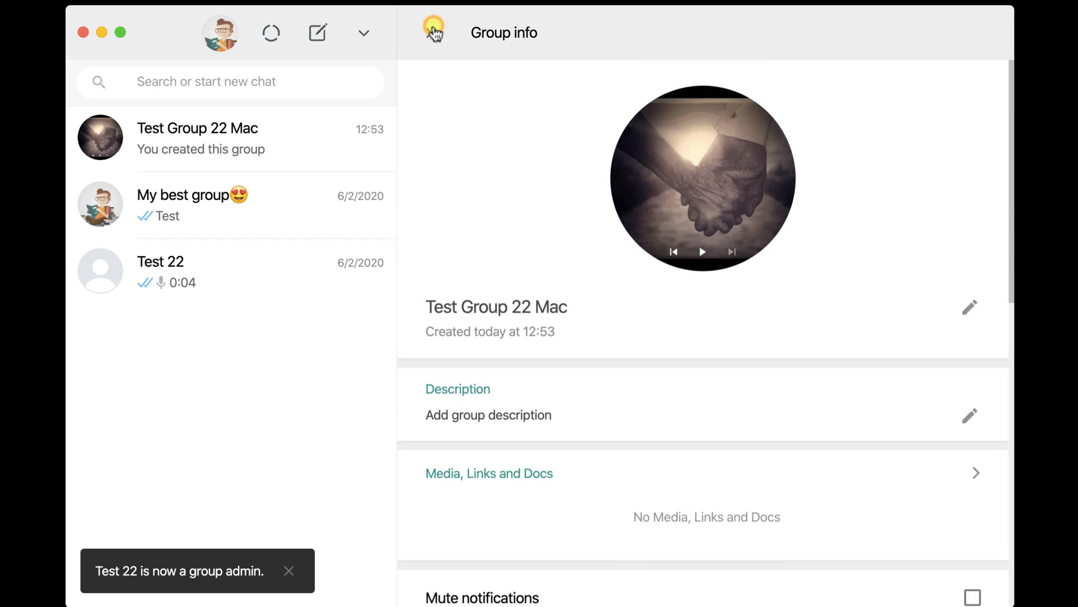
Review the updated group info panel, then close it to return to the chat.
scroll(642, 352, down, 5)
scroll(641, 352, down, 3)
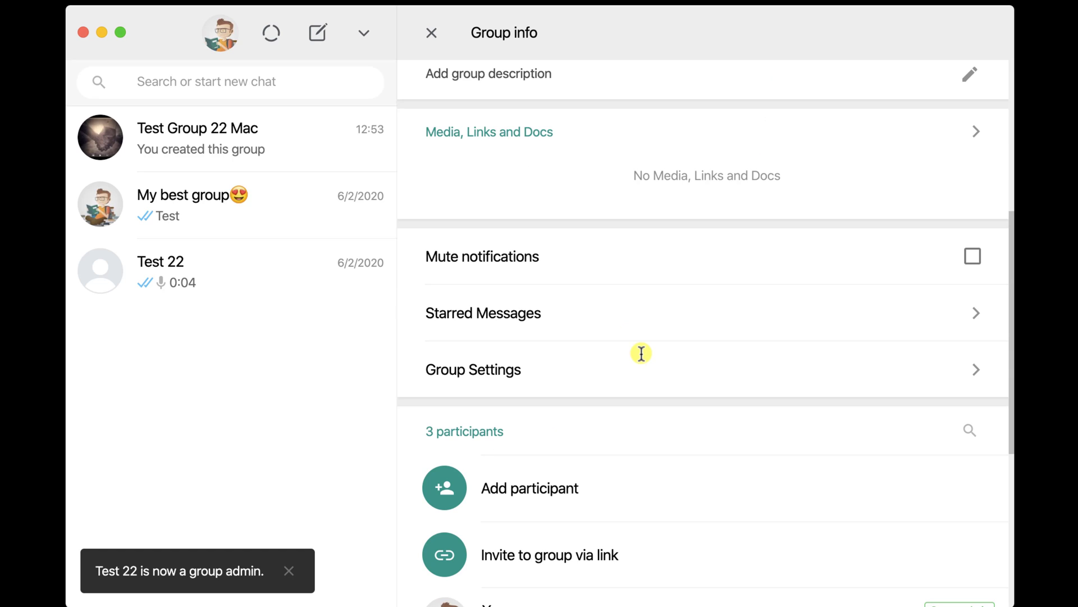
scroll(818, 475, down, 5)
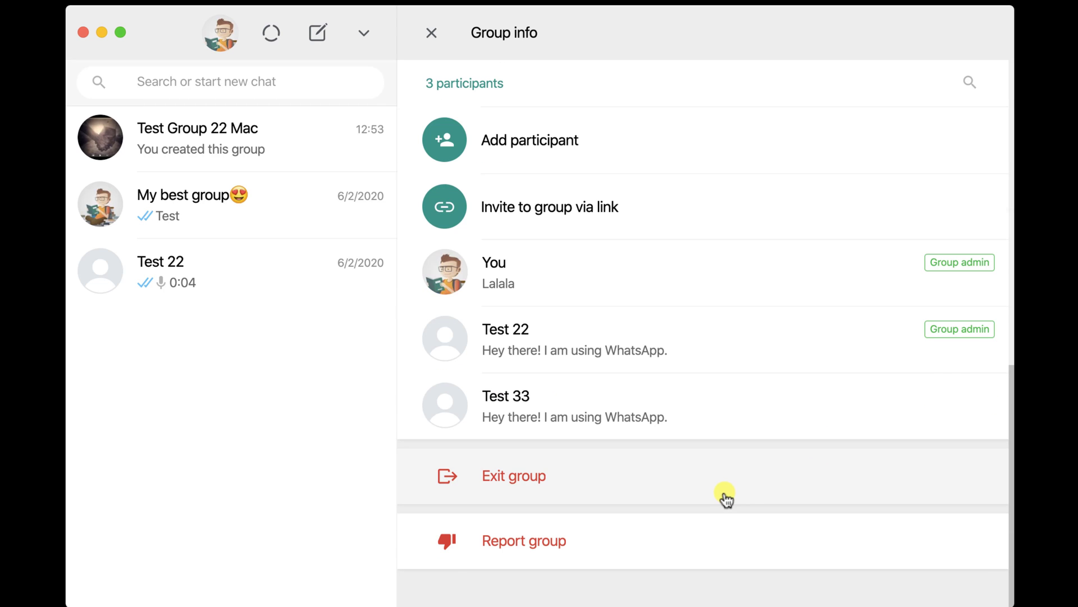
scroll(726, 497, up, 5)
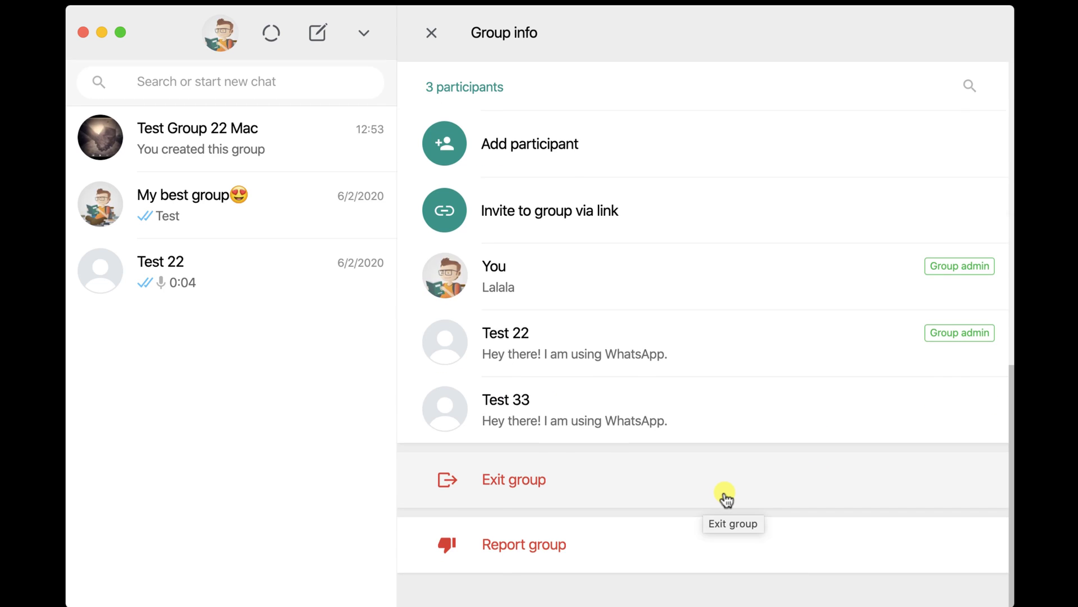
scroll(725, 497, up, 1)
scroll(726, 497, down, 7)
scroll(725, 497, up, 10)
scroll(725, 497, up, 2)
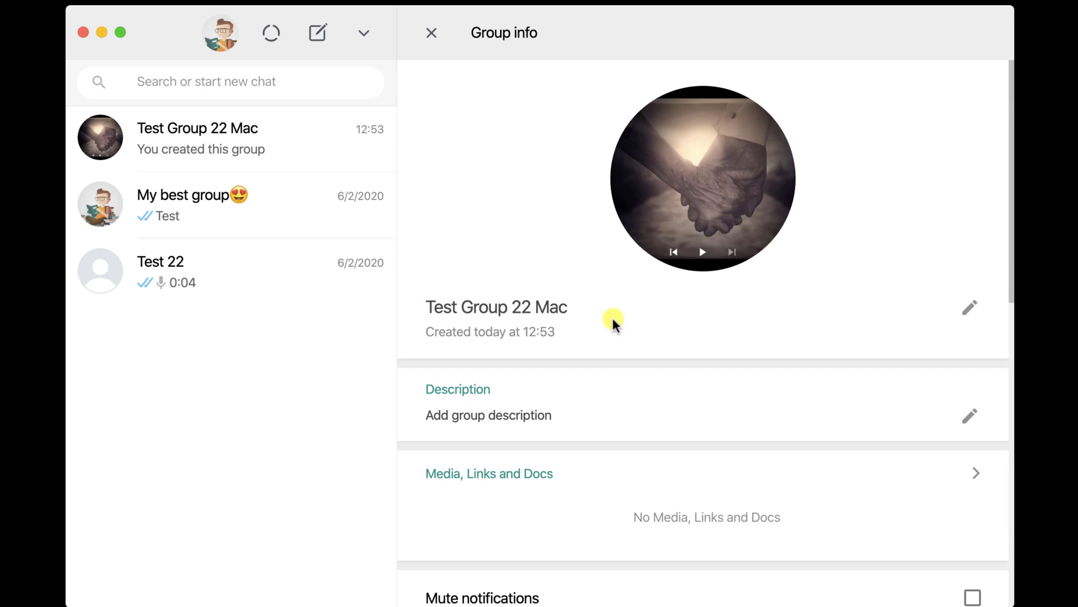
click(432, 33)
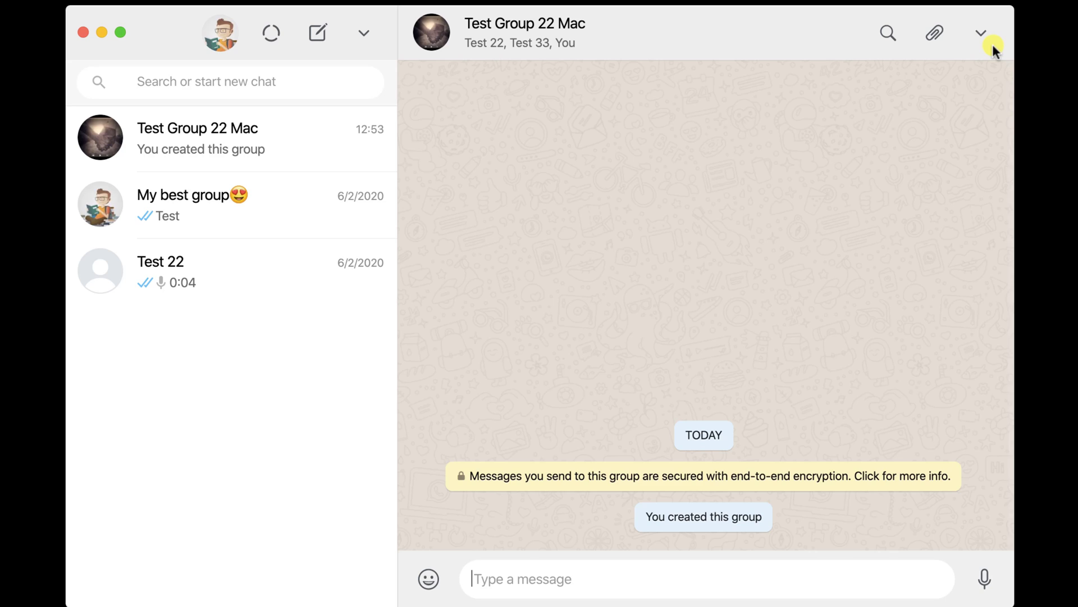
click(992, 42)
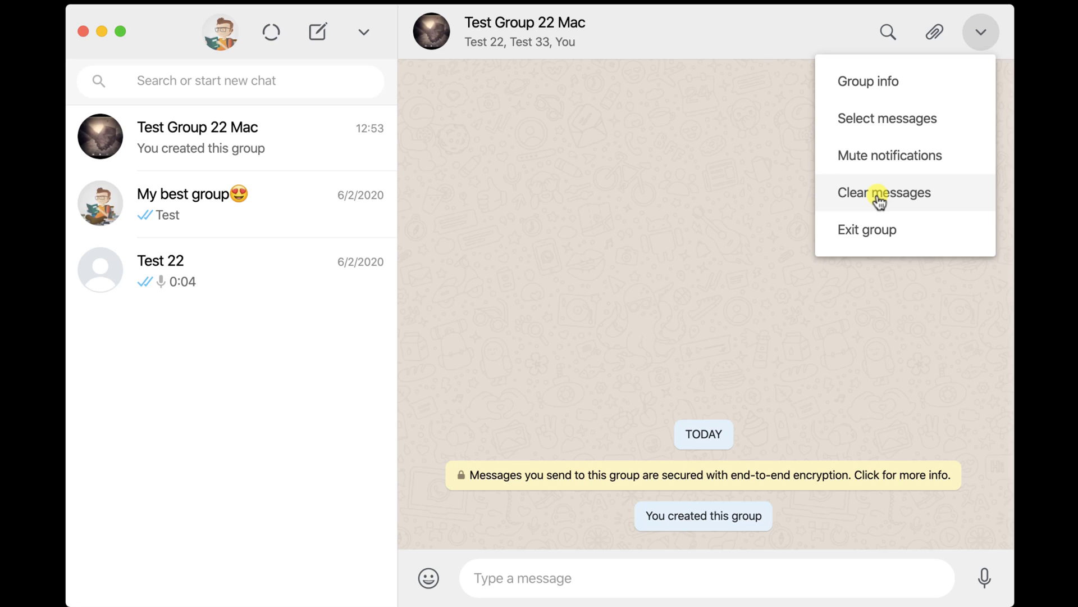
click(549, 510)
click(609, 593)
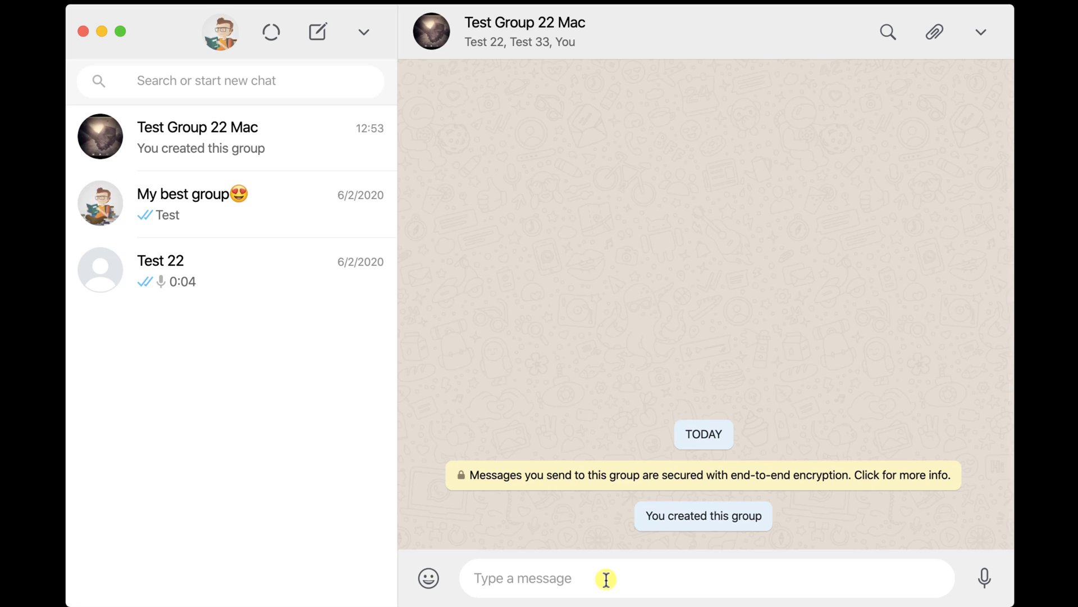
Send 'test' to the group, then record and send a 0:02 voice message.
text(test)
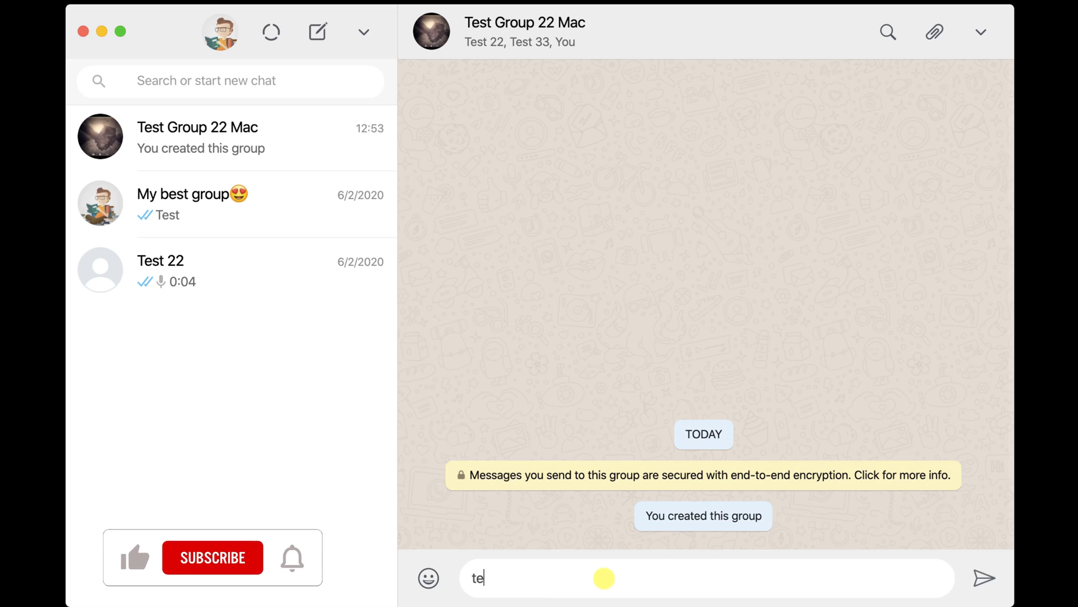
key(Return)
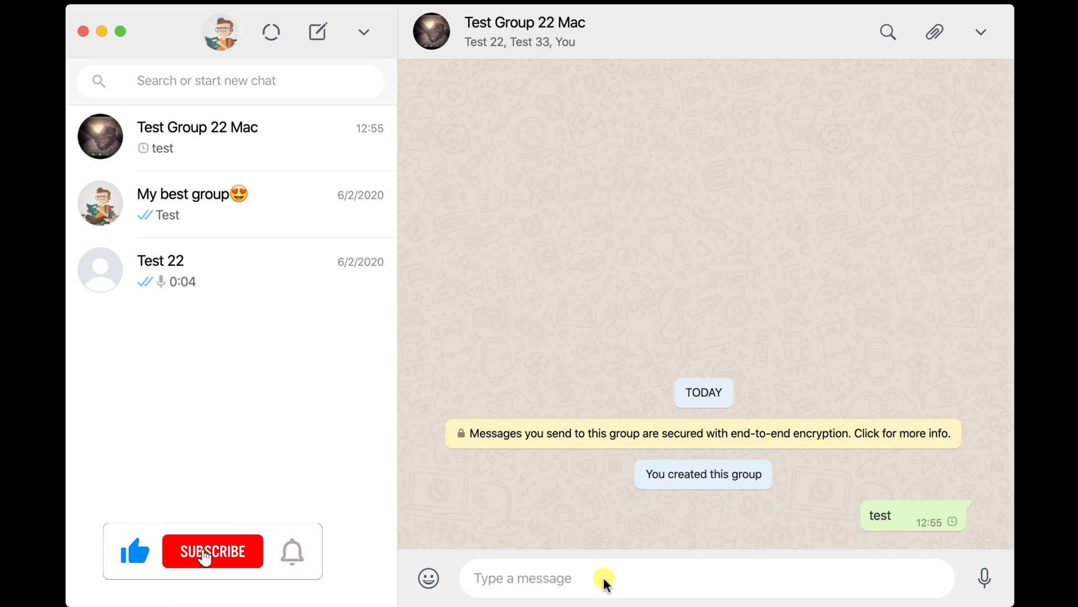
click(987, 585)
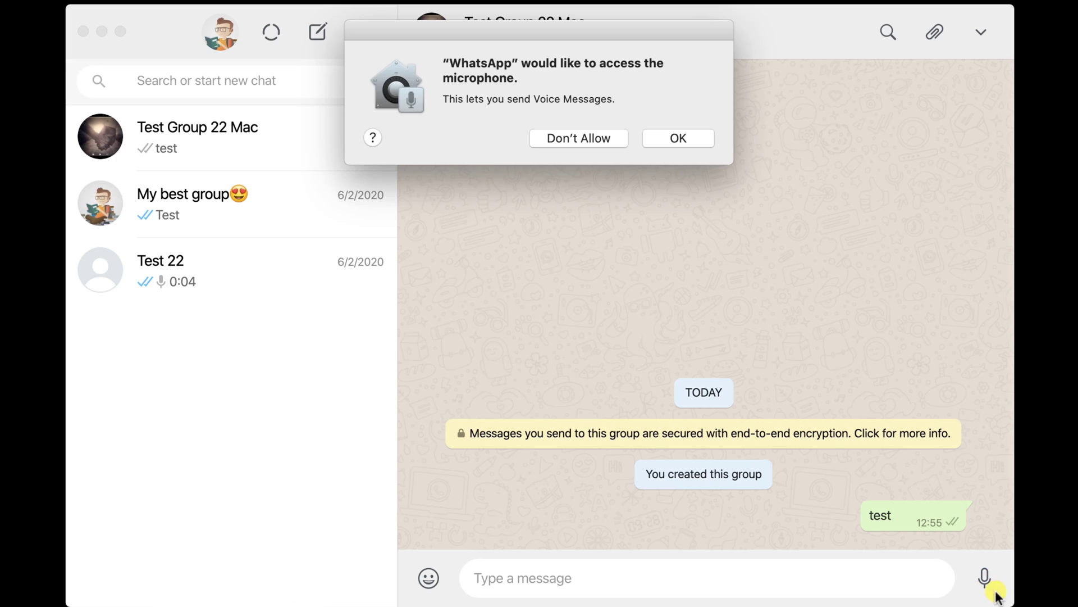
click(680, 138)
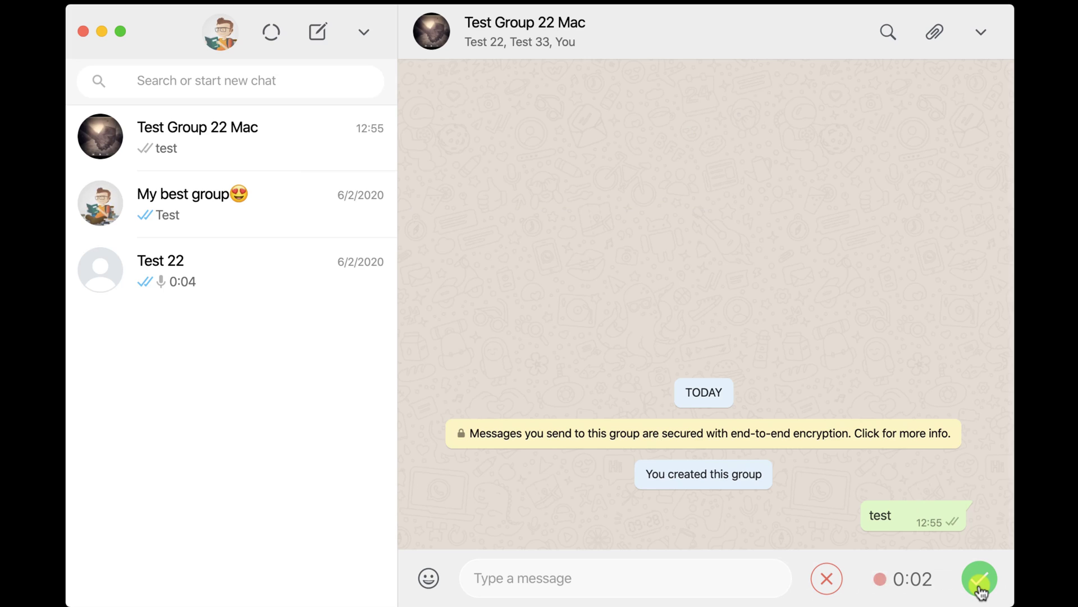
click(980, 589)
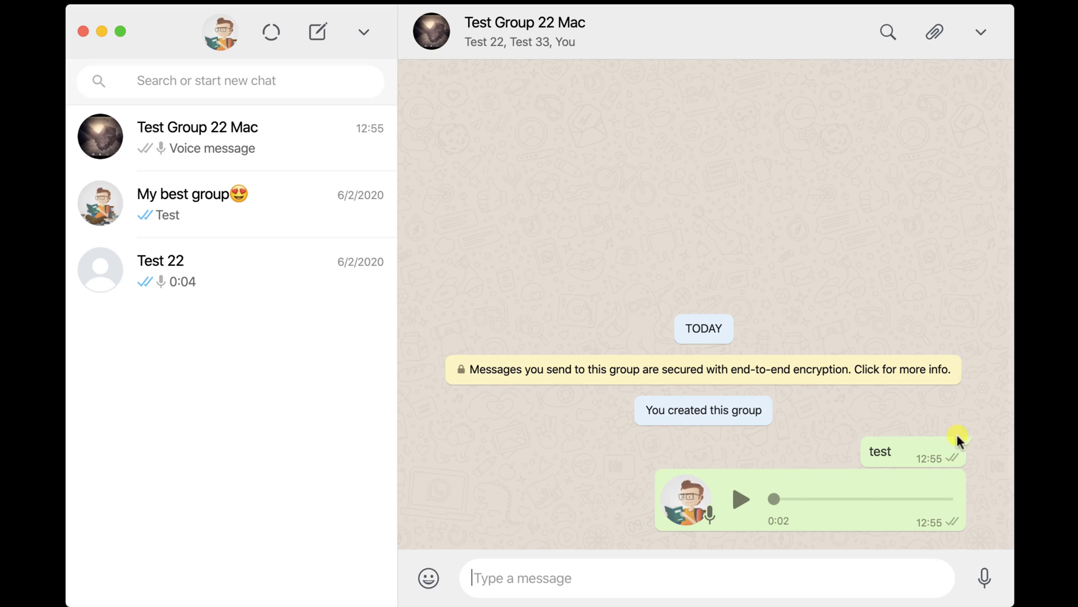
mouse_move(960, 497)
Delete the 0:02 voice message for everyone and acknowledge the notice.
click(950, 484)
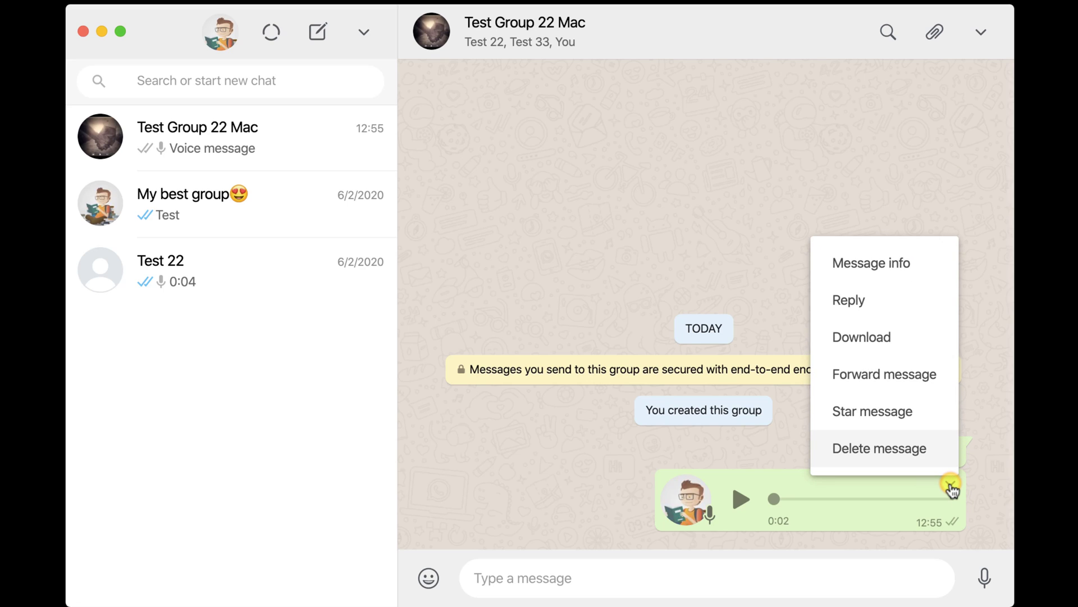
click(928, 449)
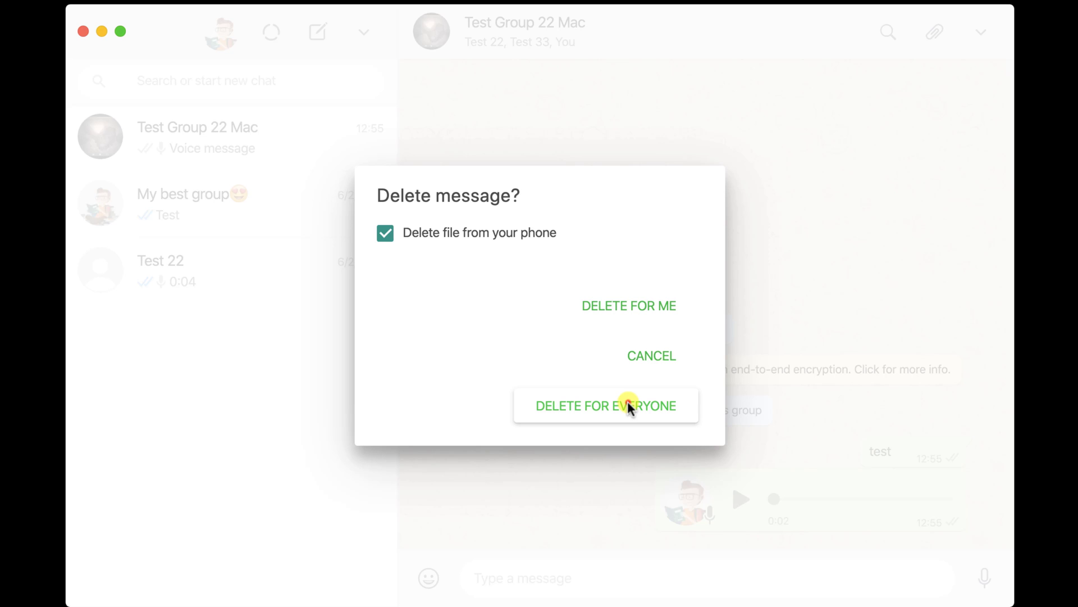
click(630, 407)
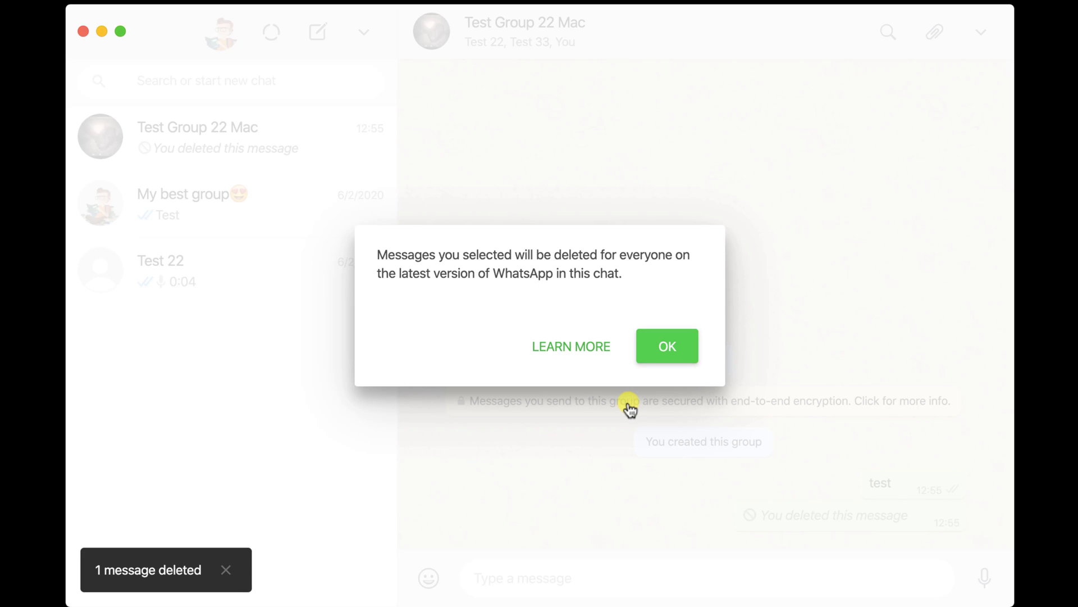
click(665, 347)
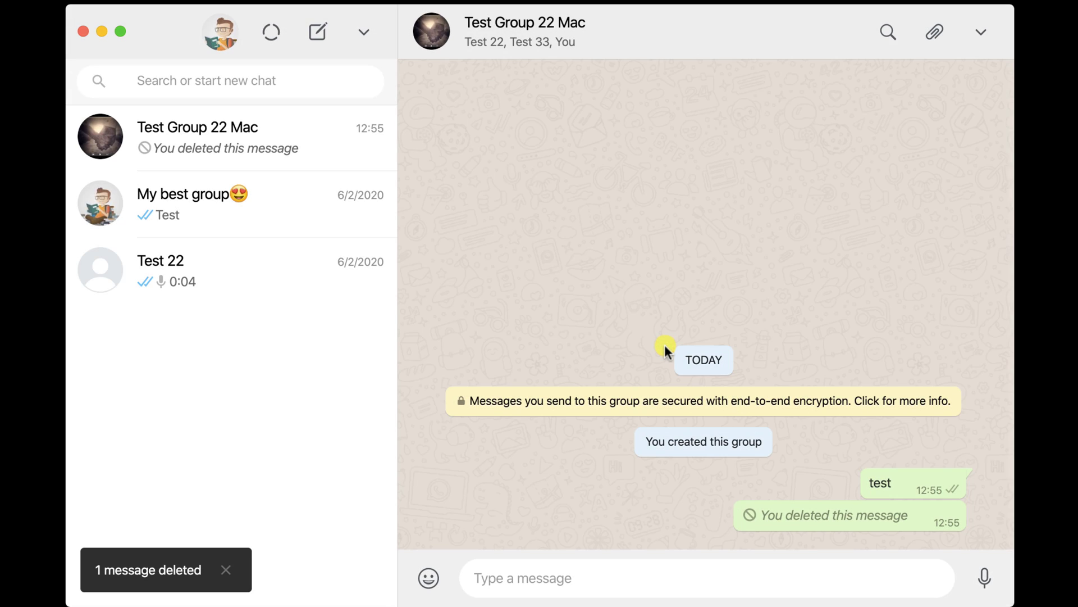